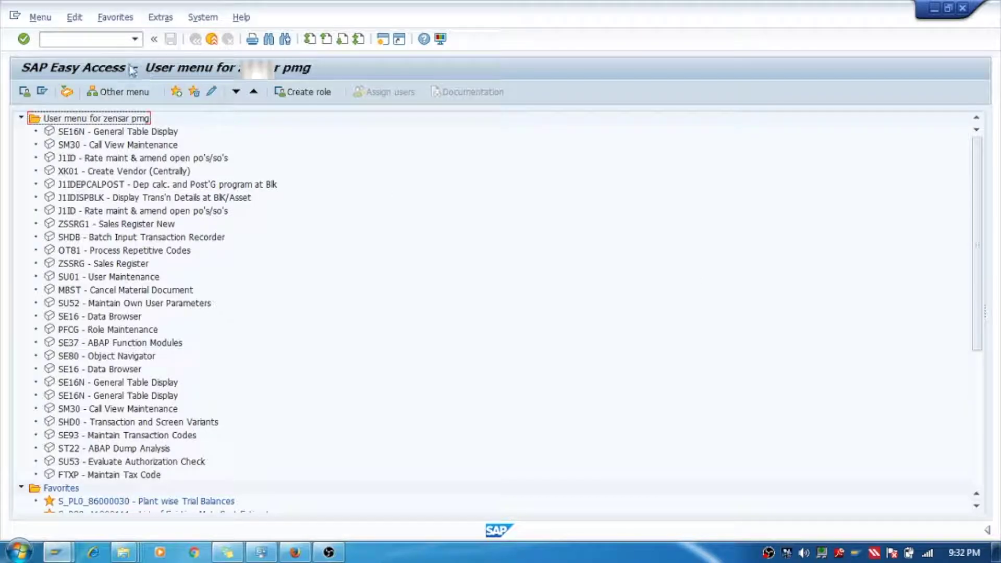
Step: Run transaction SPRO and enter the SAP Reference IMG
{"action": "left_click", "coordinate": [101, 42]}
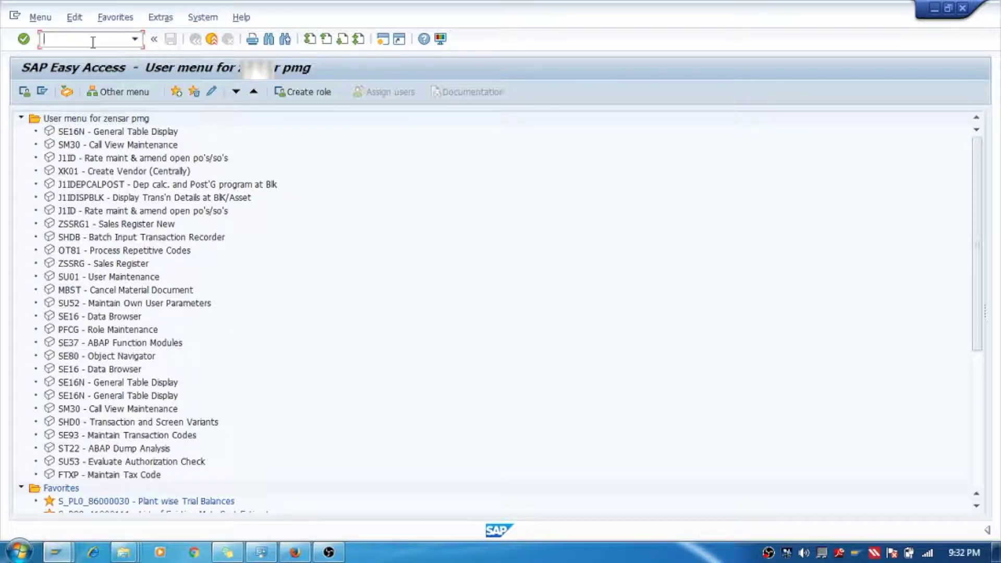
{"action": "type", "text": "spro"}
{"action": "key", "text": "Return"}
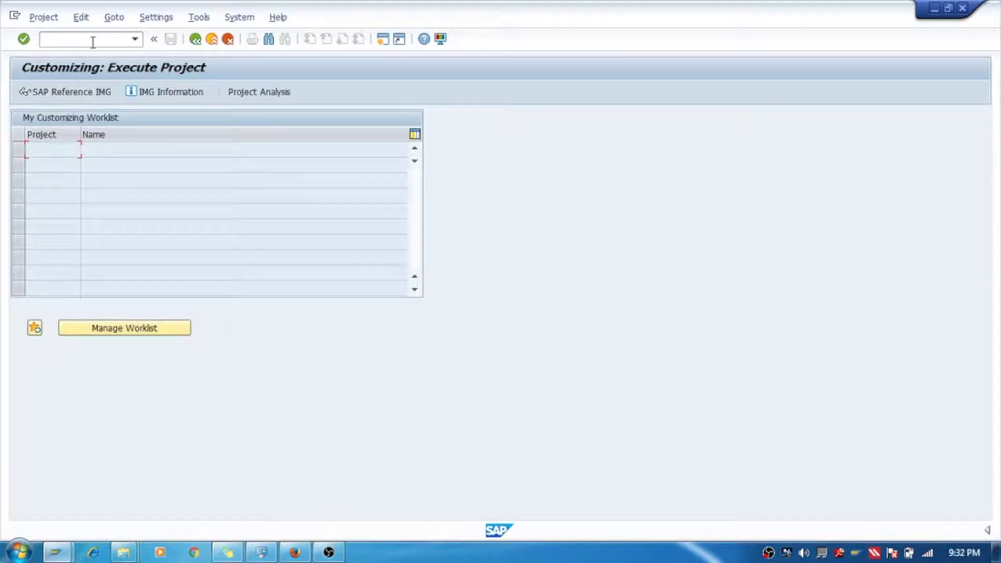
{"action": "left_click", "coordinate": [52, 90]}
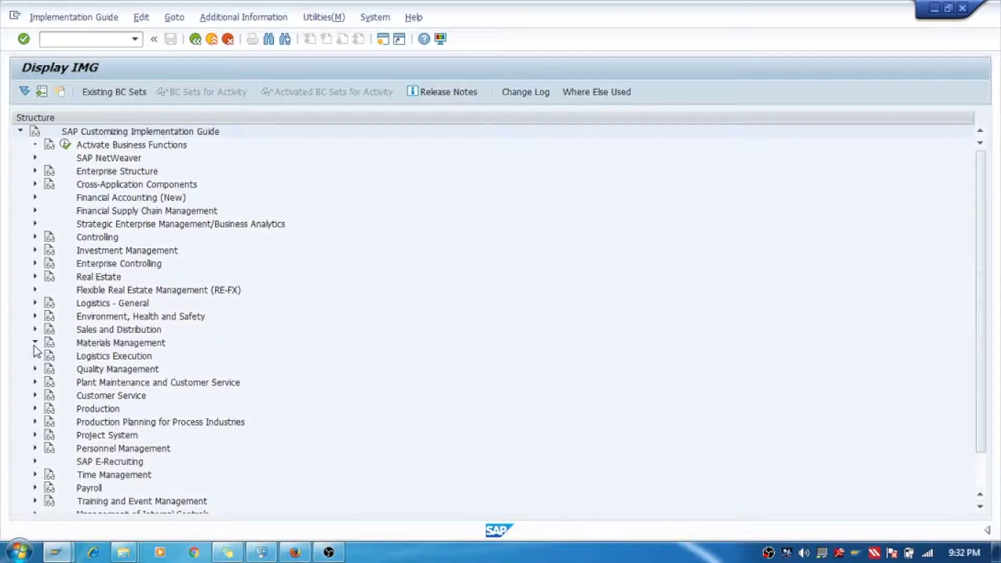
Step: Under Materials Management > Purchasing > Purchase Order, run Define Number Ranges and open the intervals in change mode
{"action": "left_click", "coordinate": [34, 344]}
{"action": "left_click", "coordinate": [49, 382]}
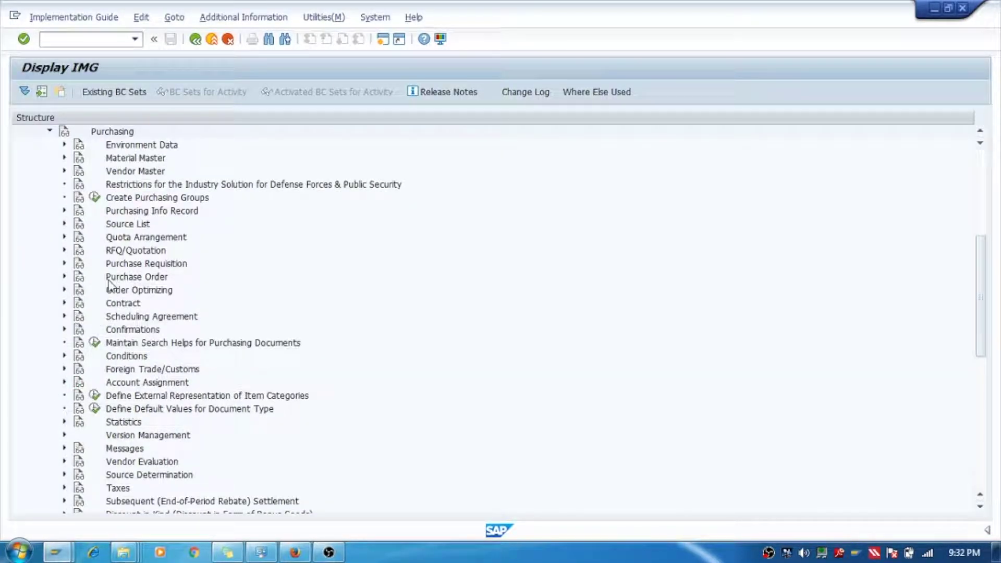
{"action": "left_click", "coordinate": [64, 277]}
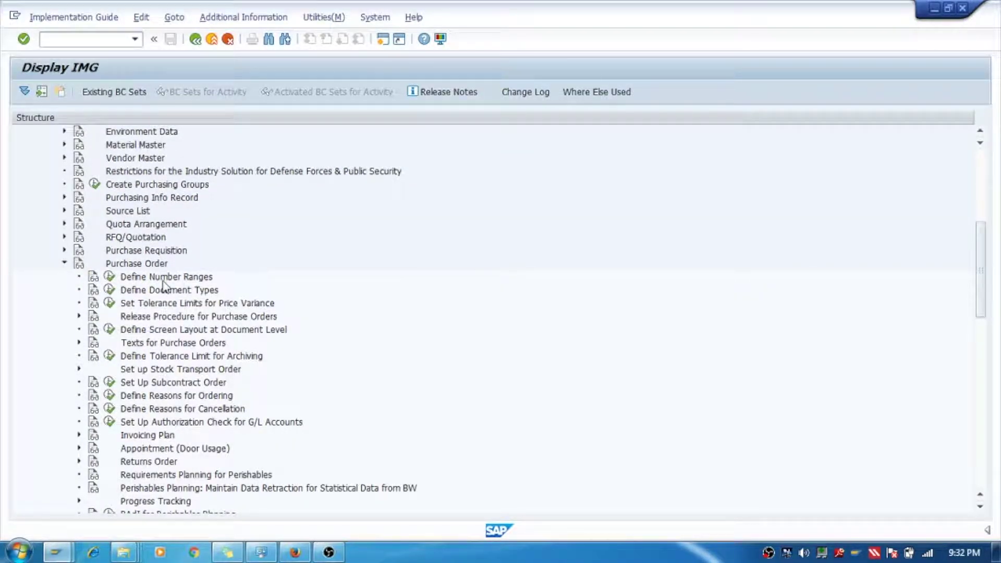
{"action": "left_click", "coordinate": [110, 277]}
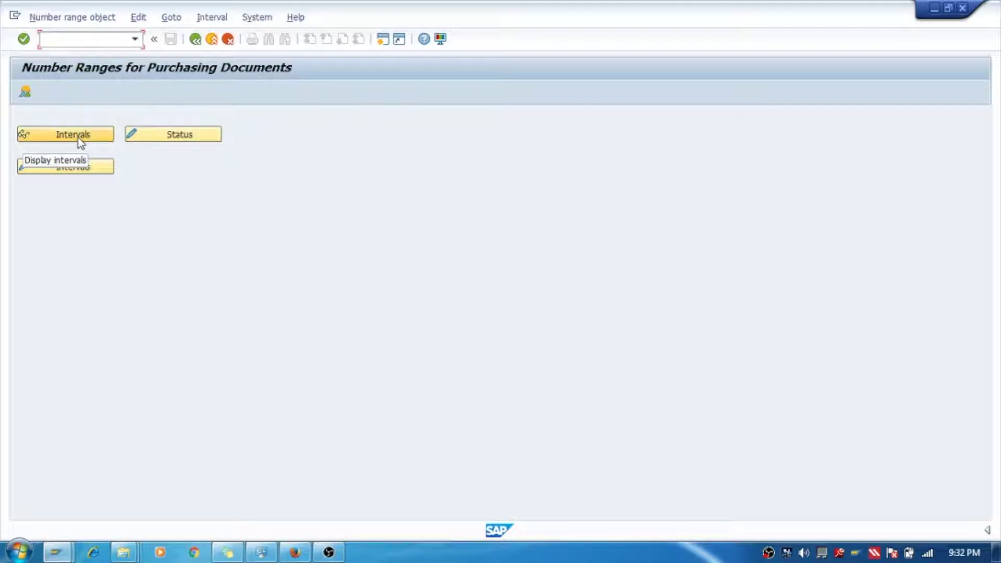
{"action": "left_click", "coordinate": [92, 164]}
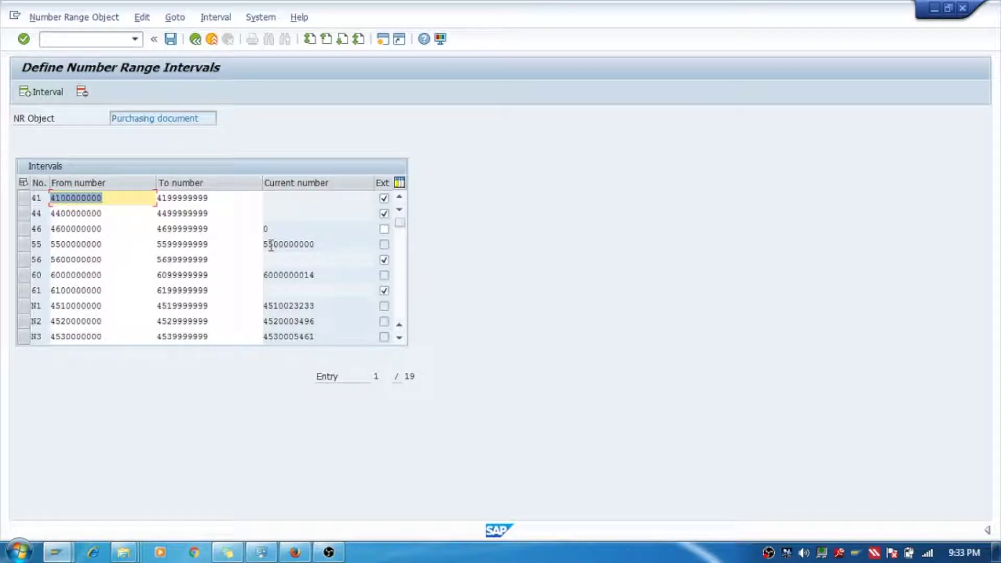
Step: Inspect interval 55's current number and upper limit, then page down to the last intervals through U1
{"action": "left_click", "coordinate": [322, 246]}
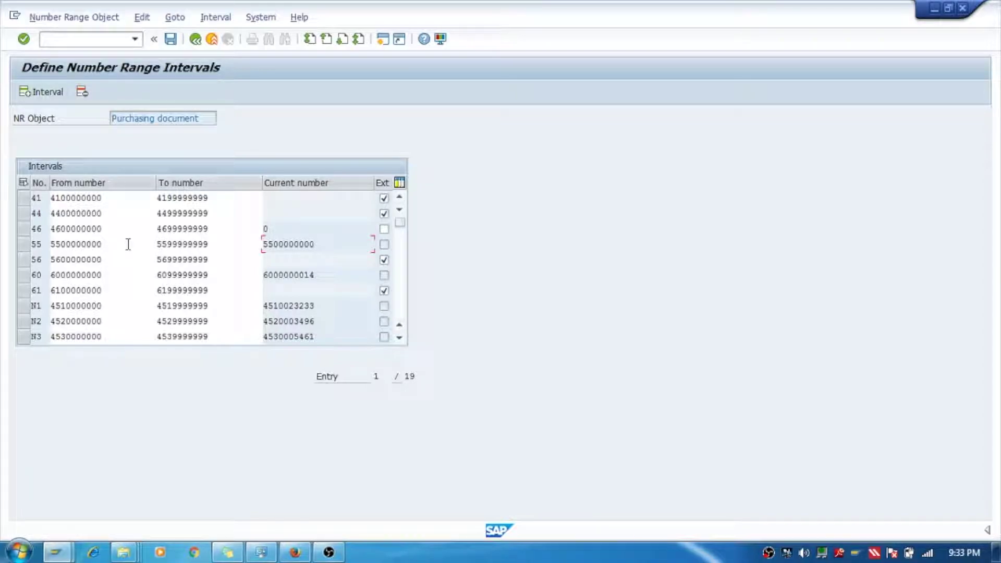
{"action": "left_click", "coordinate": [216, 244]}
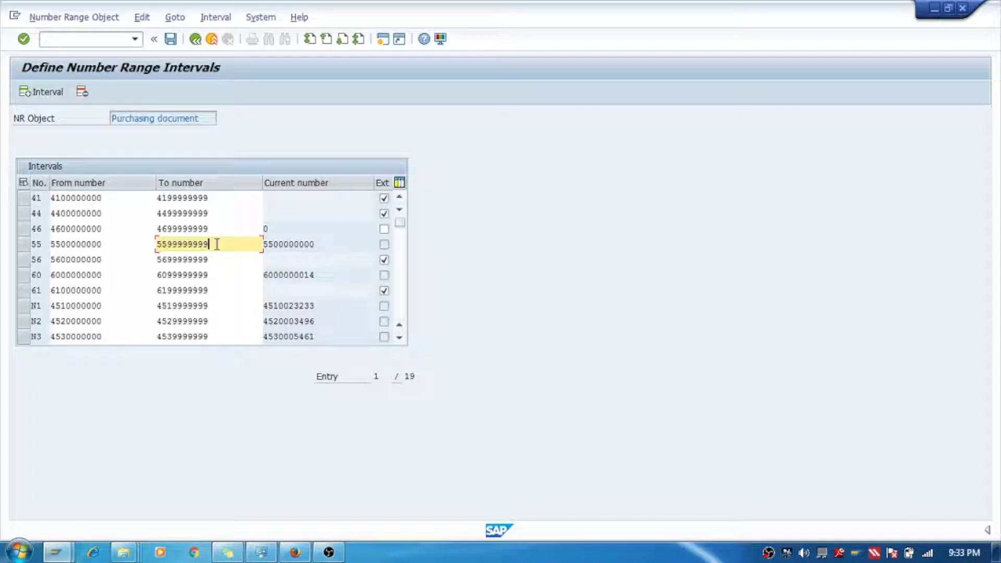
{"action": "left_click", "coordinate": [400, 278]}
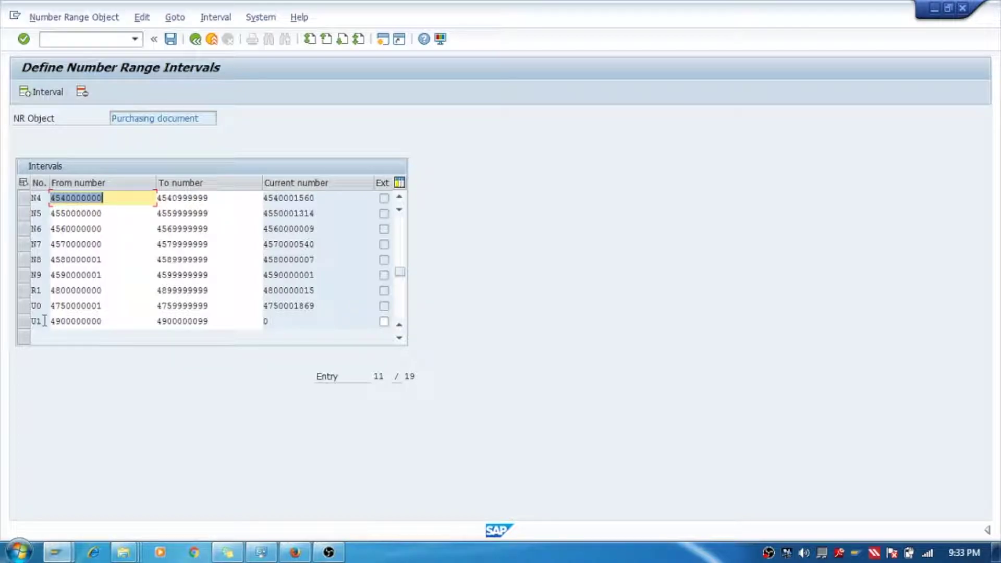
{"action": "left_click", "coordinate": [44, 92]}
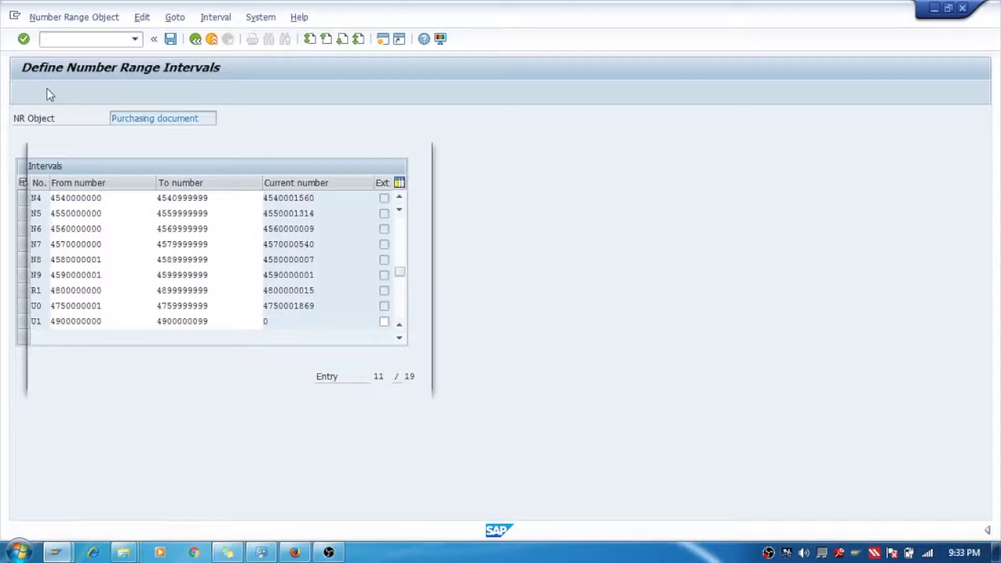
{"action": "left_click_drag", "start_coordinate": [342, 150], "coordinate": [755, 116]}
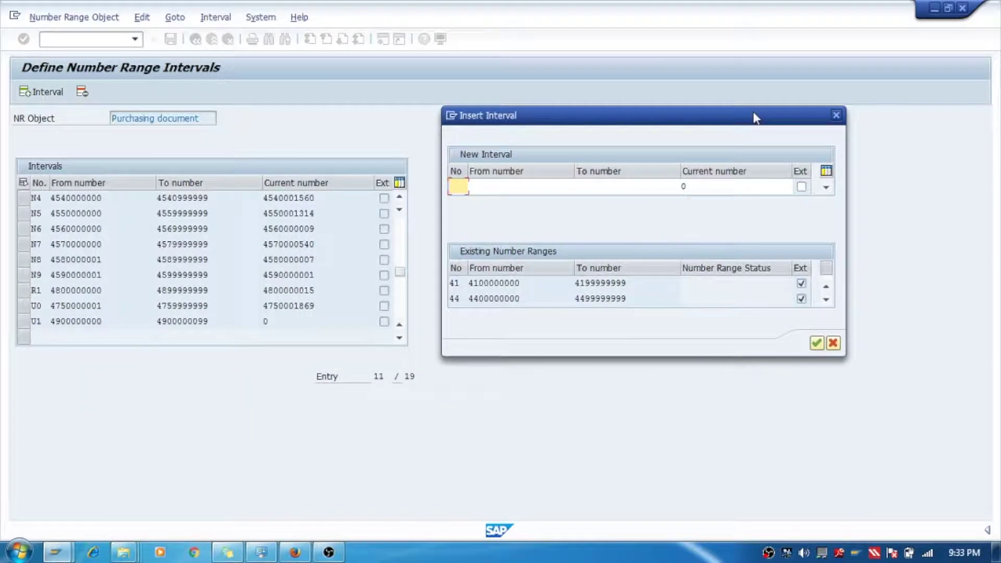
{"action": "type", "text": "u2"}
{"action": "key", "text": "Tab"}
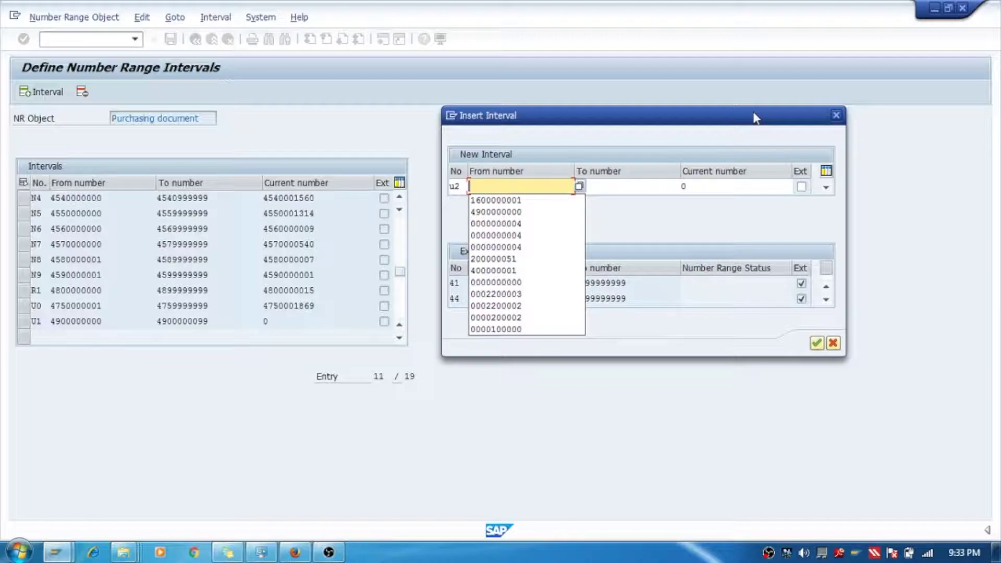
{"action": "type", "text": "4900000000"}
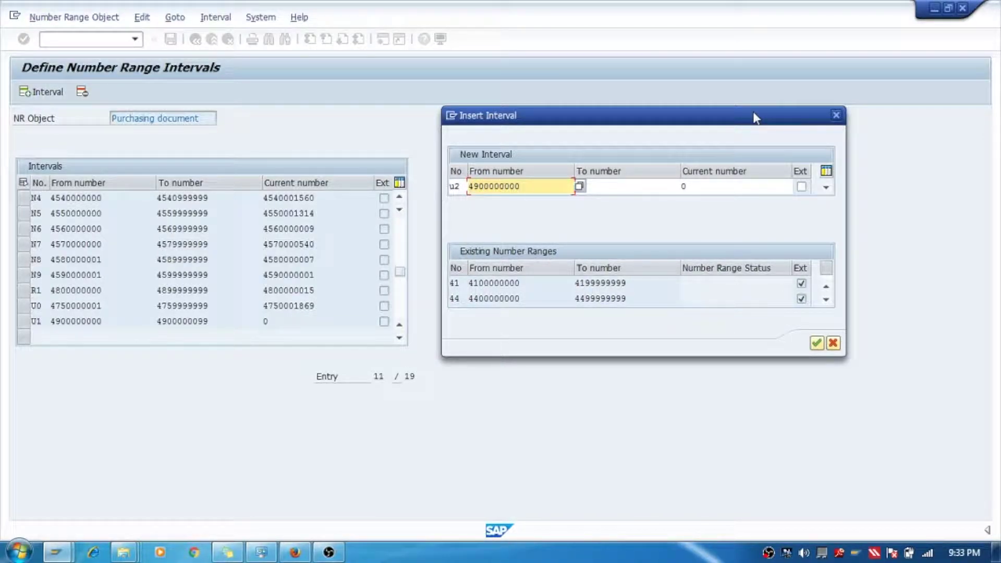
{"action": "key", "text": "BackSpace"}
{"action": "key", "text": "BackSpace"}
{"action": "type", "text": "99"}
{"action": "left_click", "coordinate": [618, 185]}
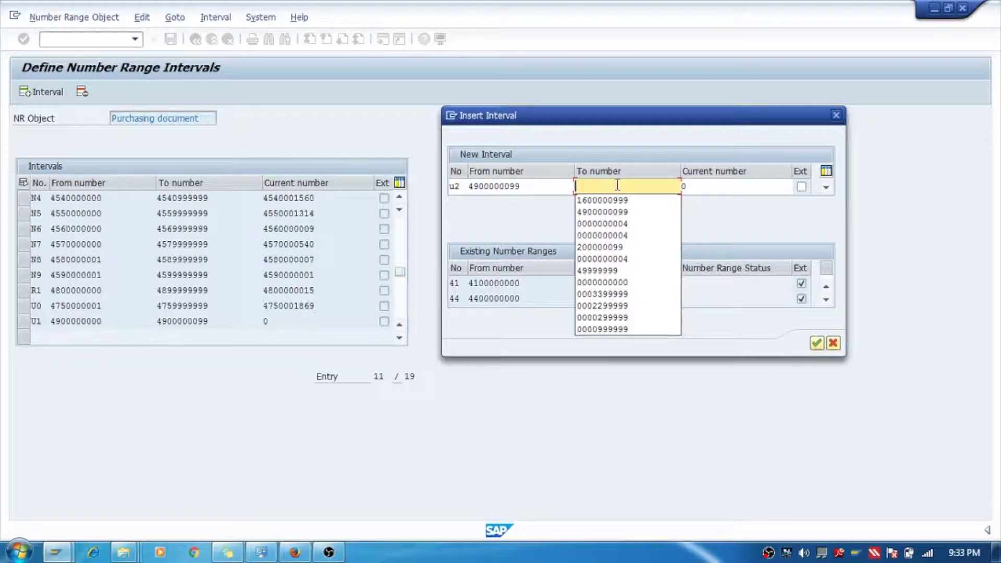
{"action": "type", "text": "49"}
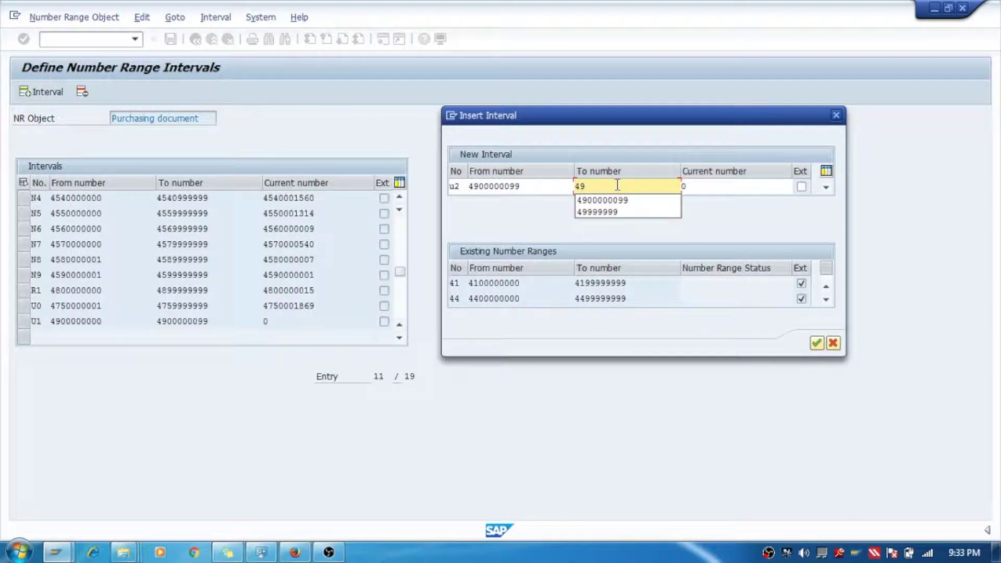
{"action": "type", "text": "00000000"}
{"action": "key", "text": "BackSpace"}
{"action": "key", "text": "BackSpace"}
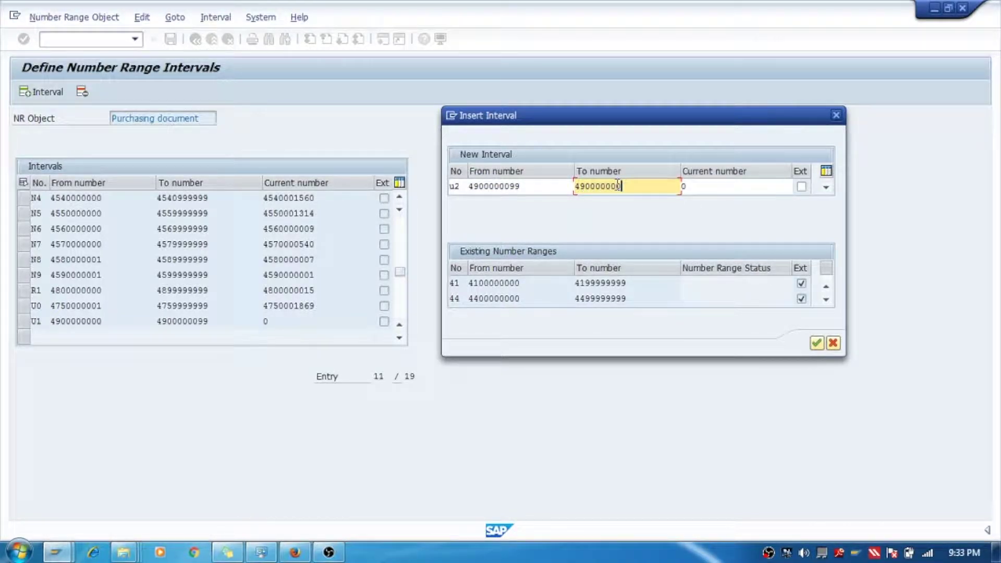
{"action": "key", "text": "BackSpace"}
{"action": "type", "text": "999"}
{"action": "left_click", "coordinate": [816, 345]}
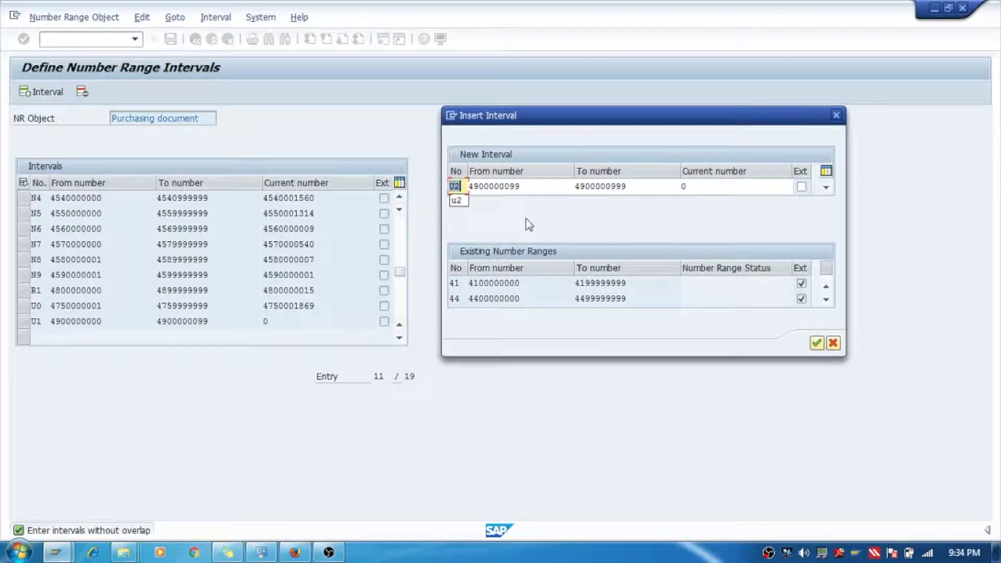
{"action": "left_click", "coordinate": [526, 186]}
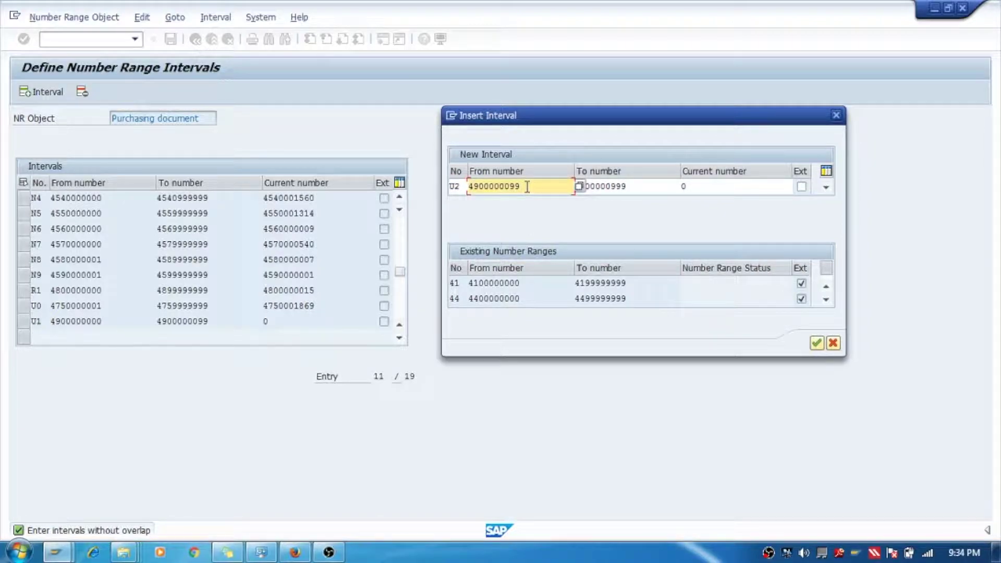
{"action": "key", "text": "BackSpace"}
{"action": "key", "text": "BackSpace"}
{"action": "key", "text": "BackSpace"}
{"action": "type", "text": "10"}
{"action": "type", "text": "0"}
{"action": "key", "text": "Return"}
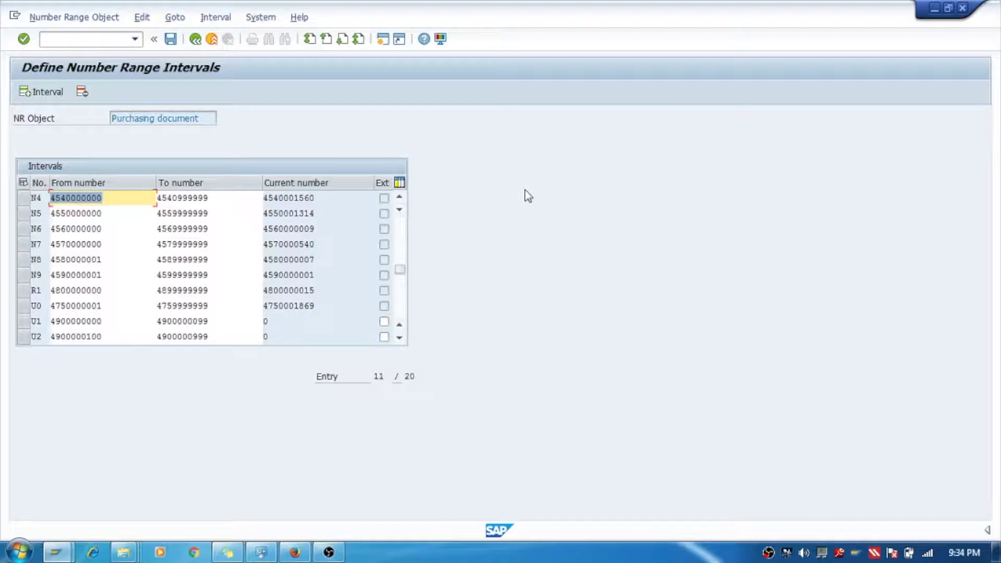
Step: Verify the new U2 interval, save the number ranges and acknowledge the transport notice
{"action": "left_click", "coordinate": [399, 298]}
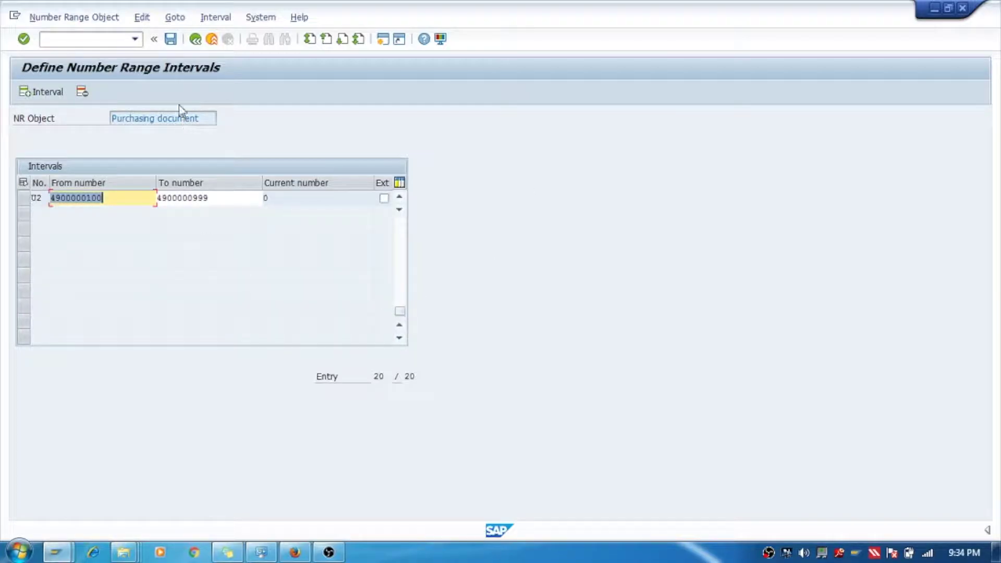
{"action": "left_click", "coordinate": [170, 39]}
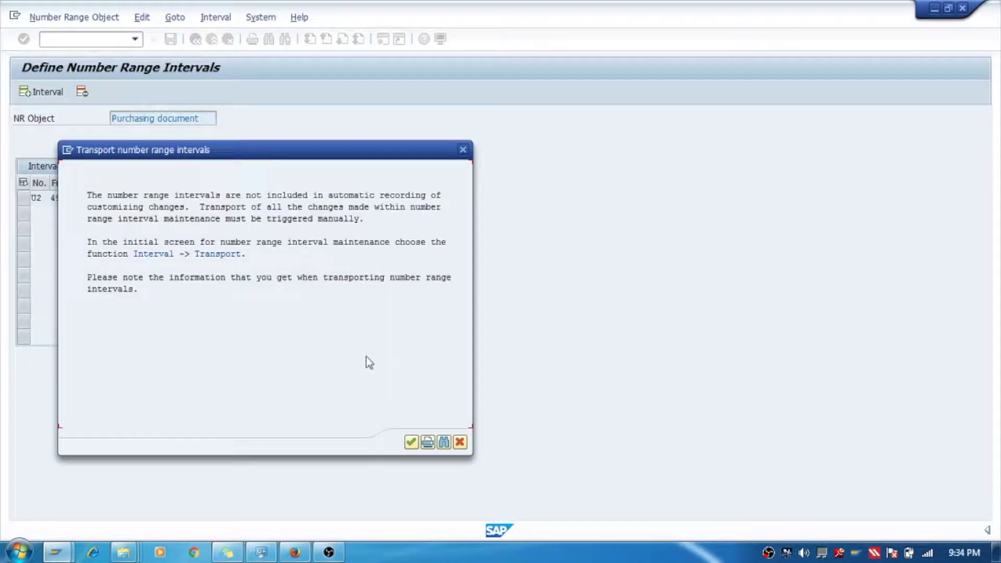
{"action": "left_click", "coordinate": [411, 442]}
Step: Go back to the Purchase Order activities and execute Define Document Types
{"action": "left_click", "coordinate": [195, 38]}
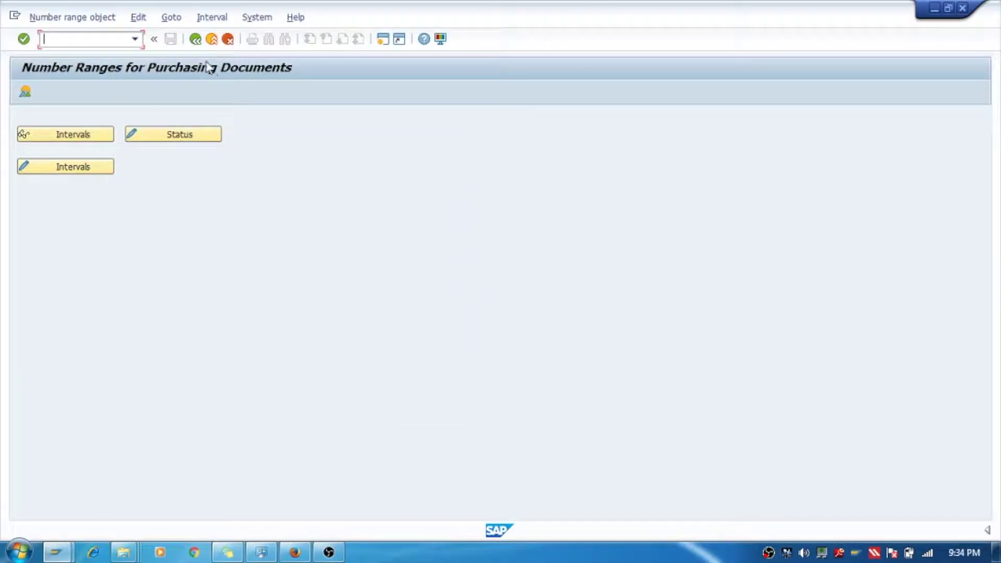
{"action": "left_click", "coordinate": [195, 39]}
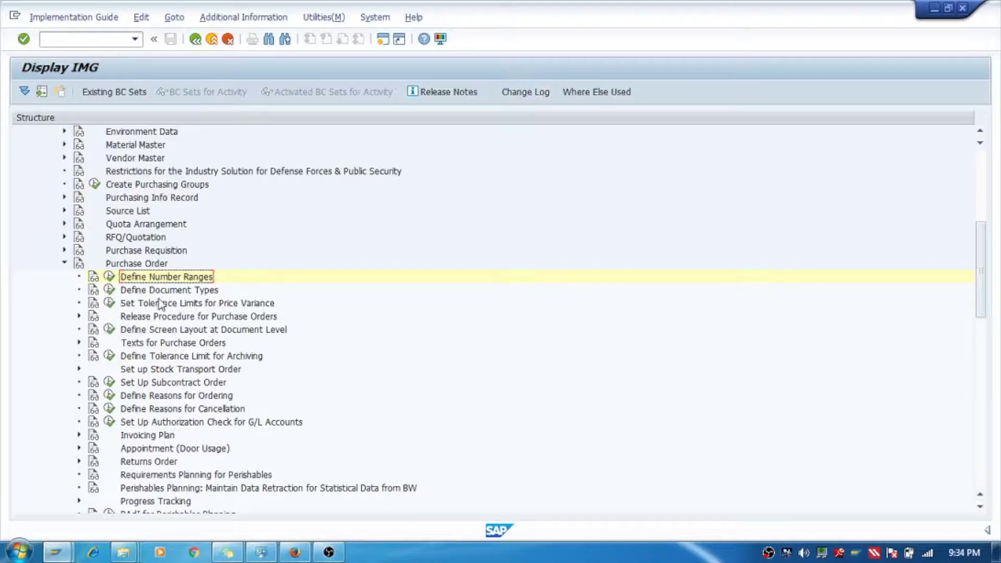
{"action": "left_click", "coordinate": [110, 291]}
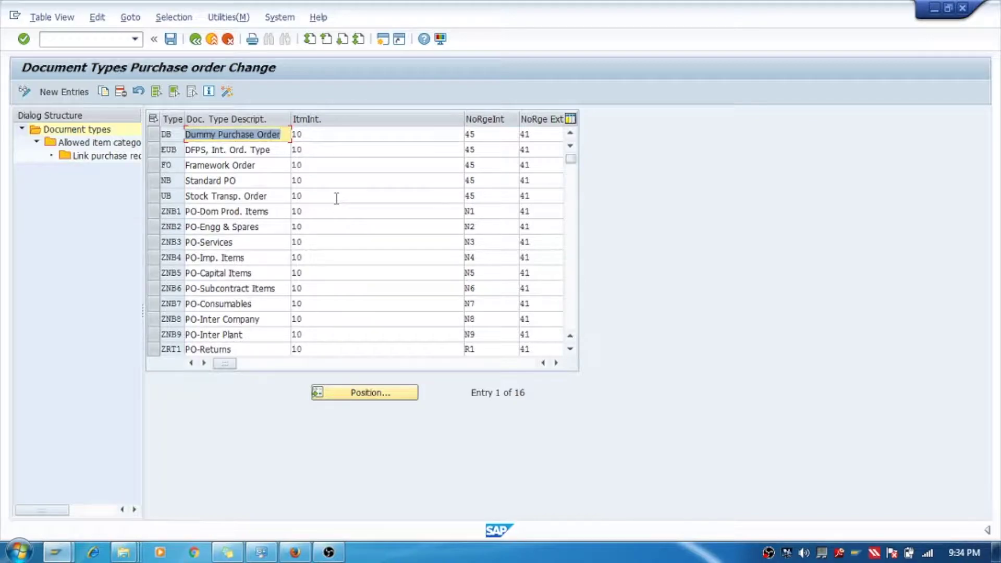
{"action": "left_click", "coordinate": [489, 180]}
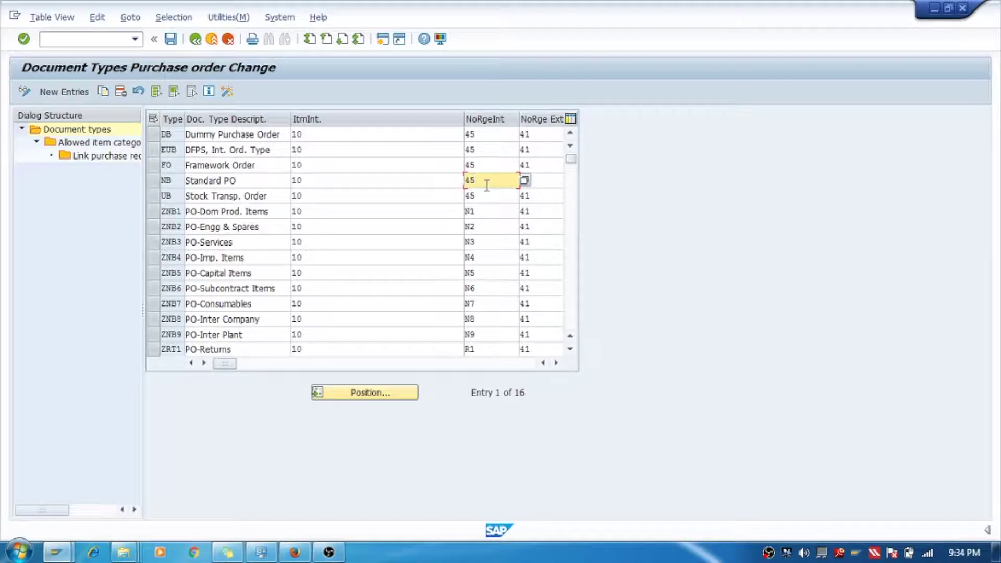
{"action": "key", "text": "BackSpace"}
{"action": "key", "text": "BackSpace"}
{"action": "type", "text": "u"}
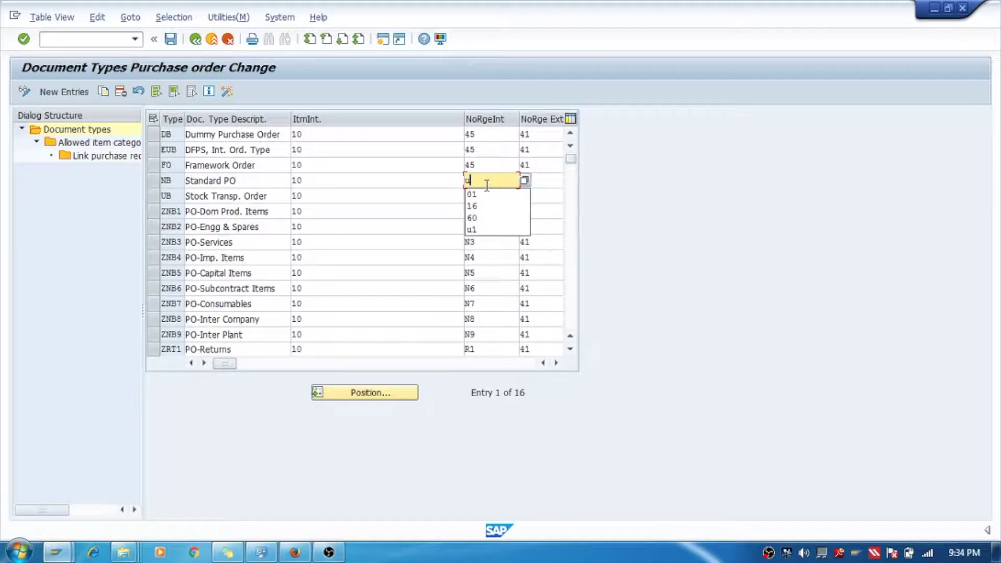
{"action": "type", "text": "2"}
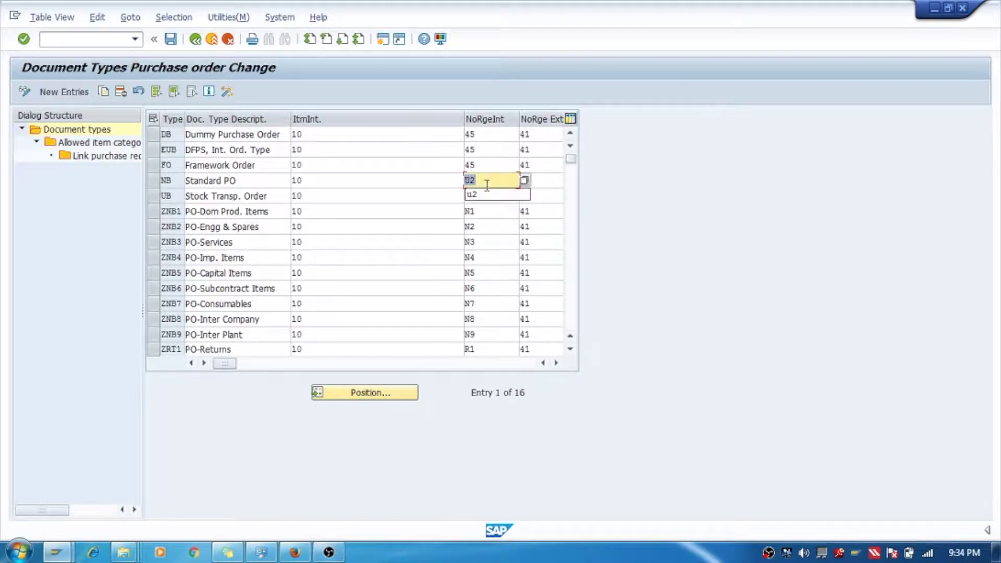
{"action": "left_click", "coordinate": [552, 179]}
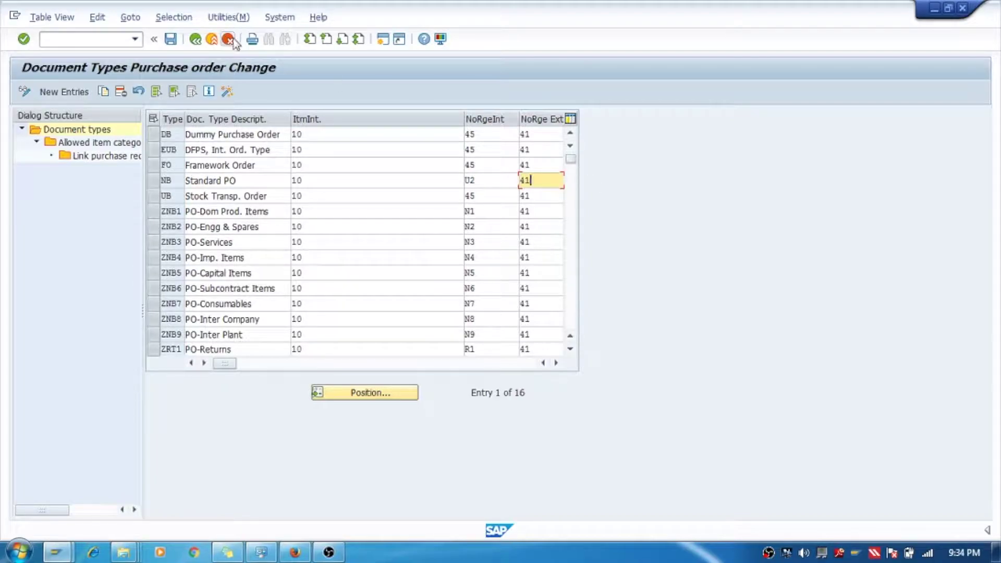
{"action": "left_click", "coordinate": [196, 39]}
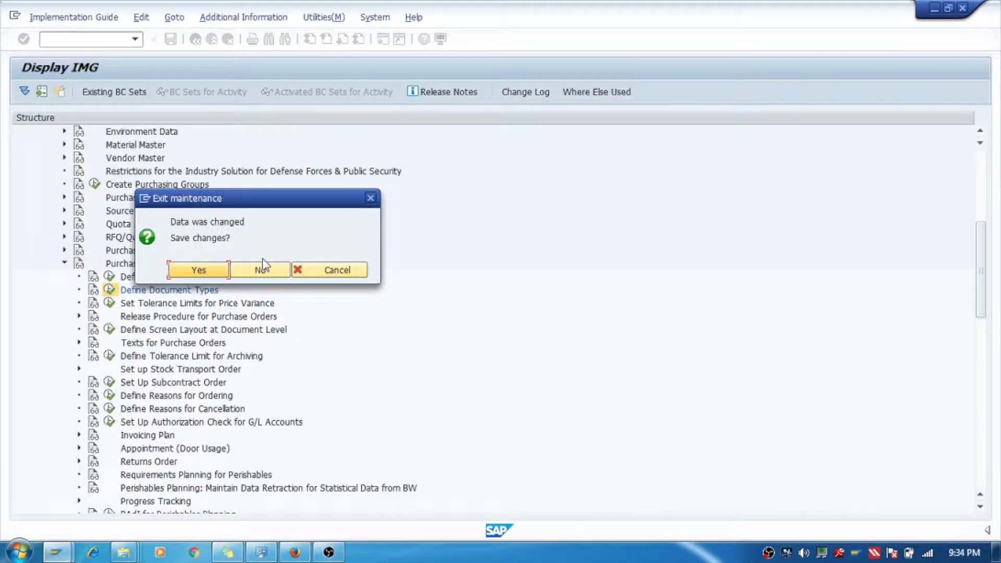
{"action": "left_click", "coordinate": [263, 272]}
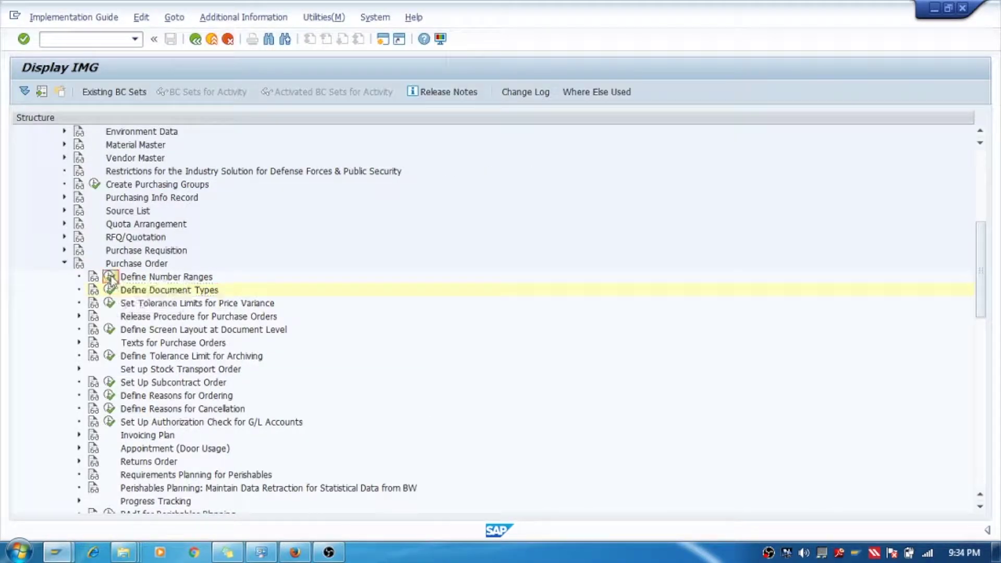
{"action": "left_click", "coordinate": [110, 276]}
Step: In change mode, tick the Ext flag on interval U2 and check its limits
{"action": "left_click", "coordinate": [80, 165]}
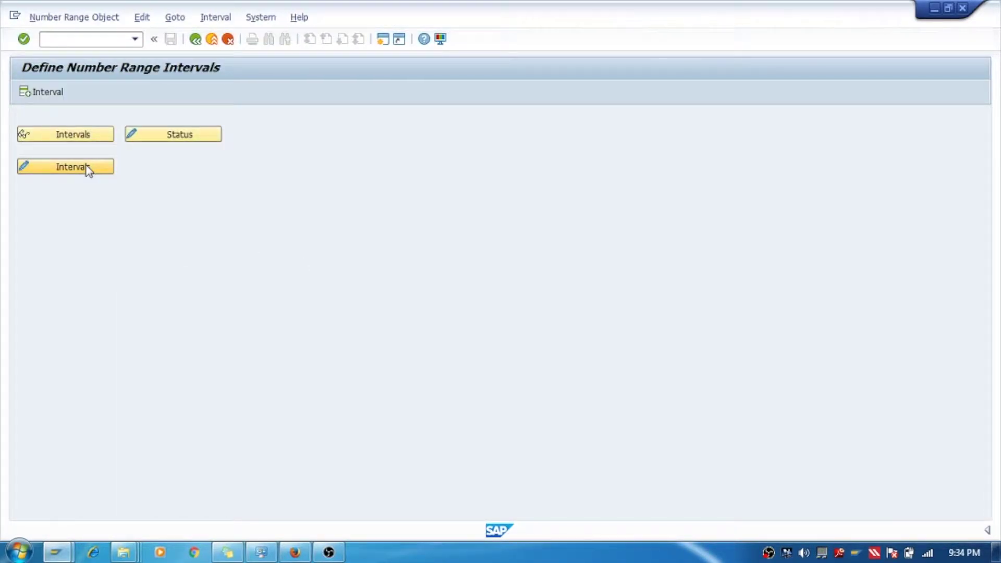
{"action": "scroll", "coordinate": [400, 263], "scroll_direction": "down", "scroll_amount": 3}
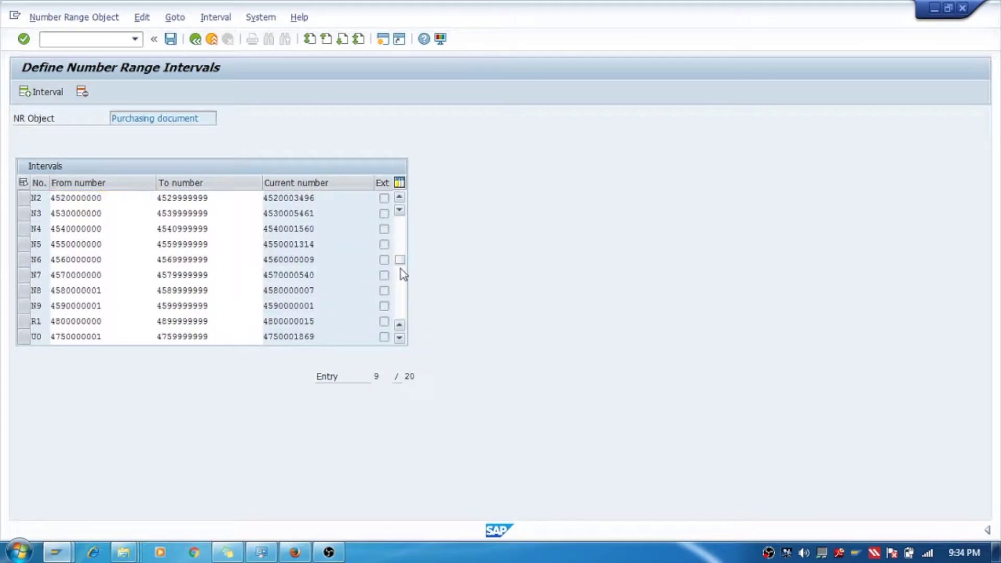
{"action": "scroll", "coordinate": [407, 287], "scroll_direction": "down", "scroll_amount": 3}
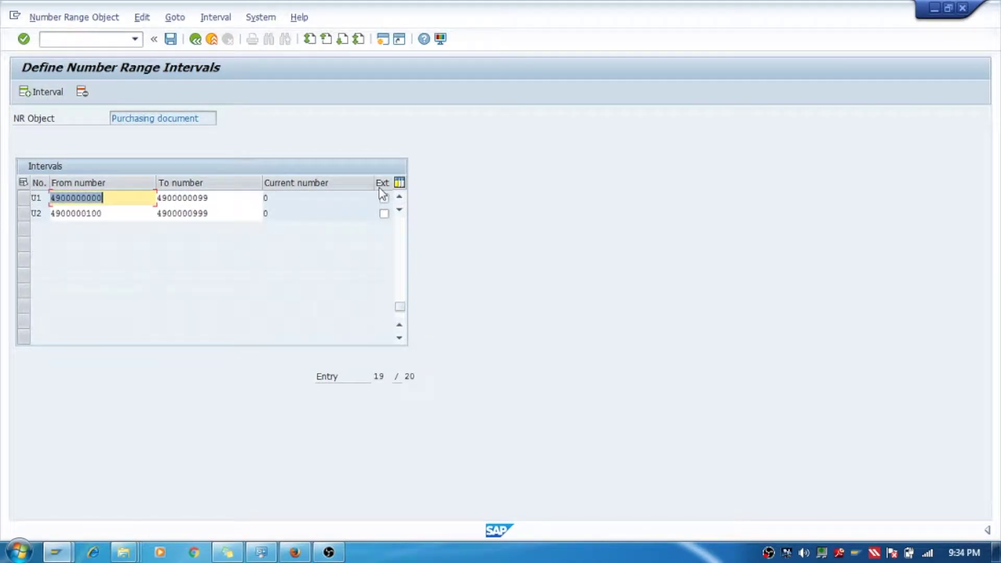
{"action": "left_click", "coordinate": [384, 213]}
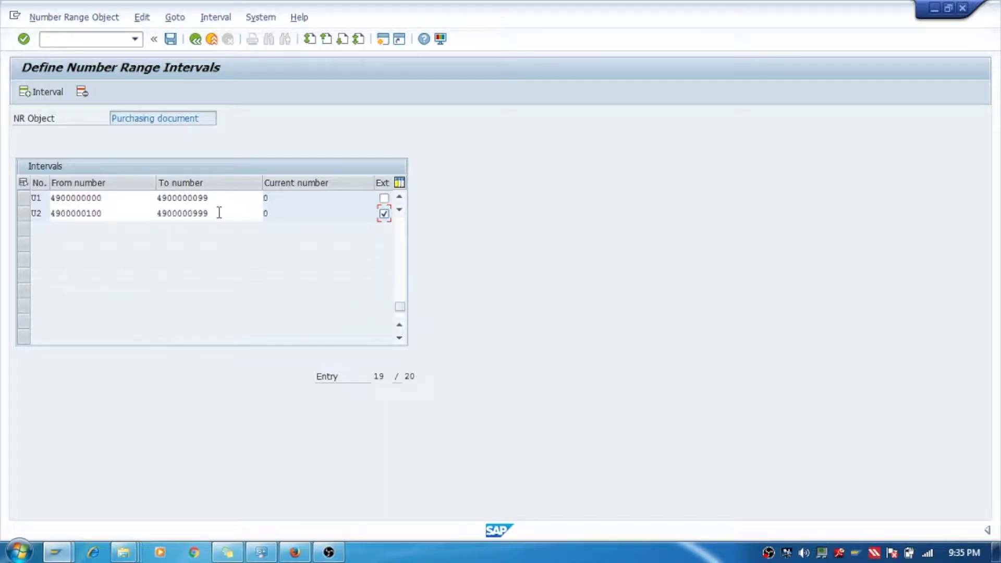
{"action": "left_click", "coordinate": [219, 213]}
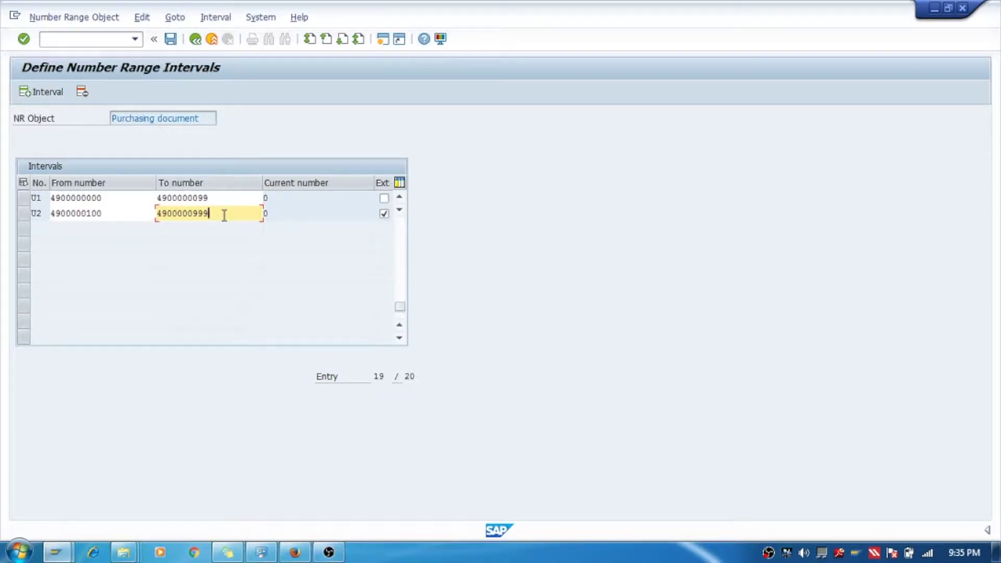
{"action": "left_click", "coordinate": [110, 213]}
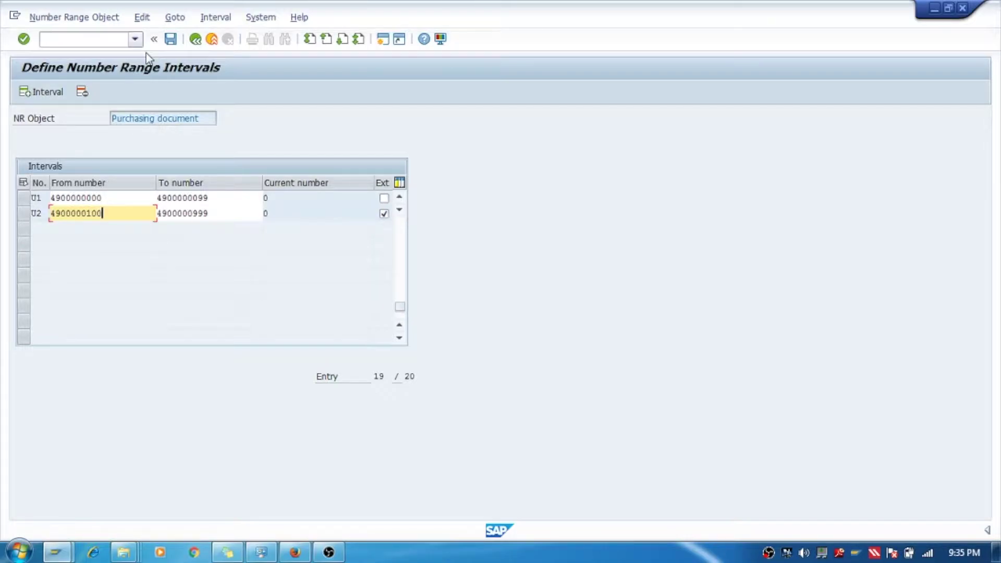
Step: Save the intervals, acknowledge the transport notice and return to the number ranges overview
{"action": "left_click", "coordinate": [172, 40]}
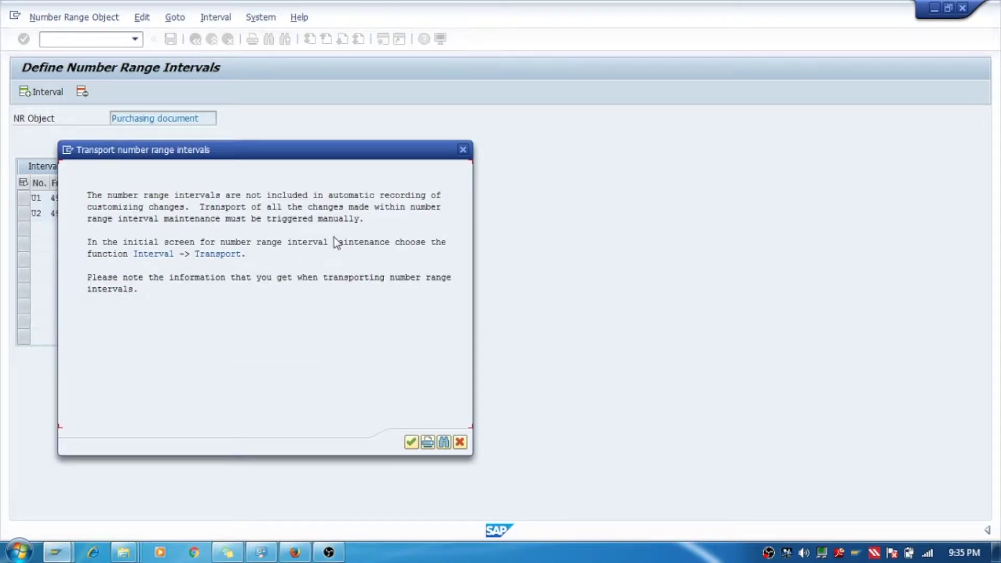
{"action": "left_click", "coordinate": [411, 443]}
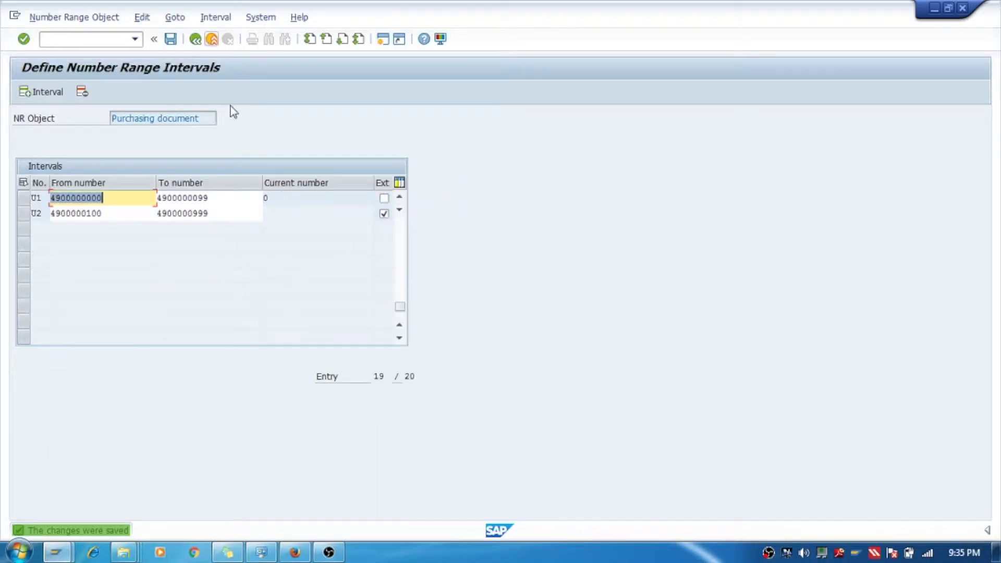
{"action": "left_click", "coordinate": [195, 39]}
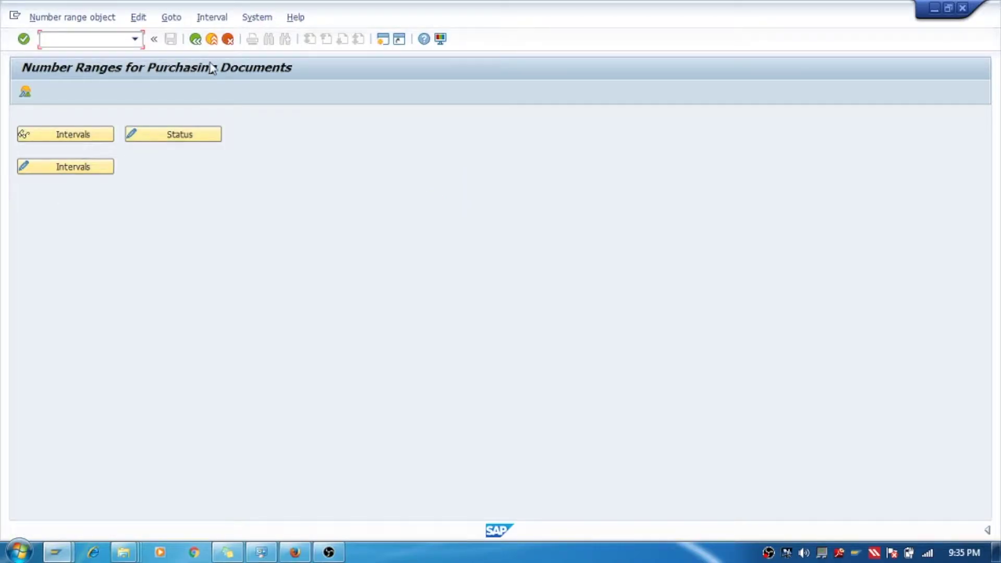
Step: In Define Document Types, replace Standard PO (NB)'s internal and external number ranges, which SAP rejects
{"action": "left_click", "coordinate": [196, 38]}
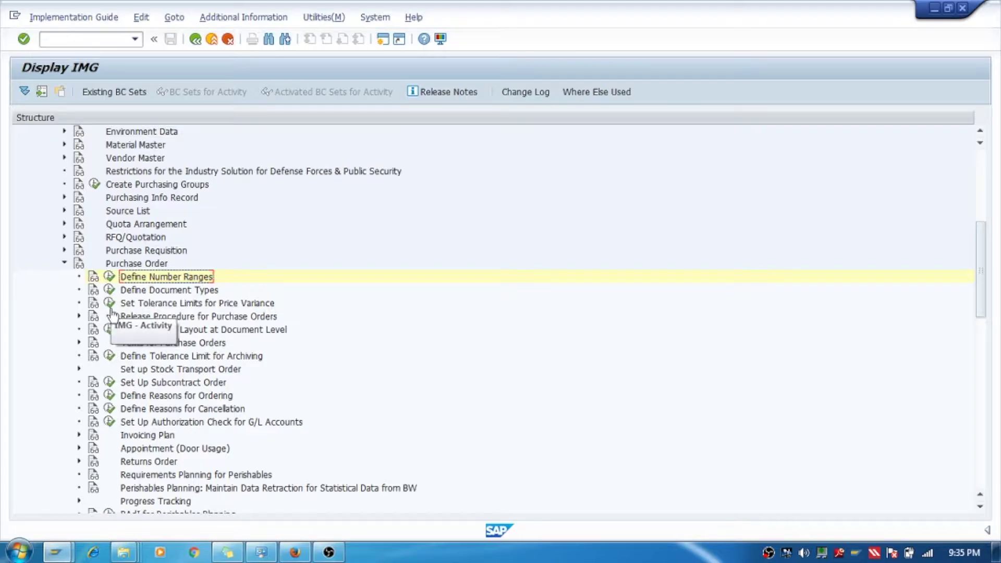
{"action": "left_click", "coordinate": [110, 289]}
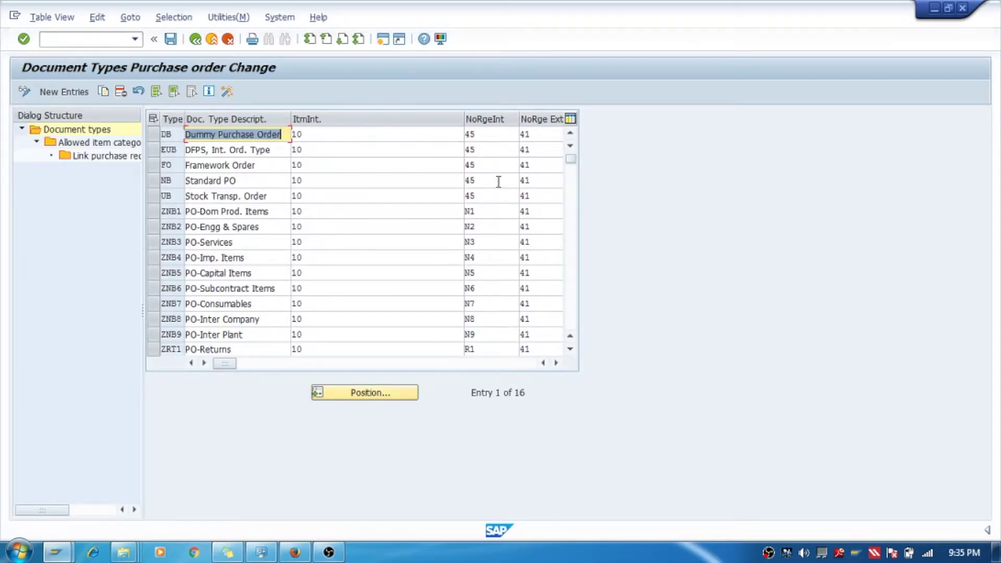
{"action": "left_click", "coordinate": [498, 181]}
{"action": "key", "text": "BackSpace"}
{"action": "key", "text": "BackSpace"}
{"action": "type", "text": "u"}
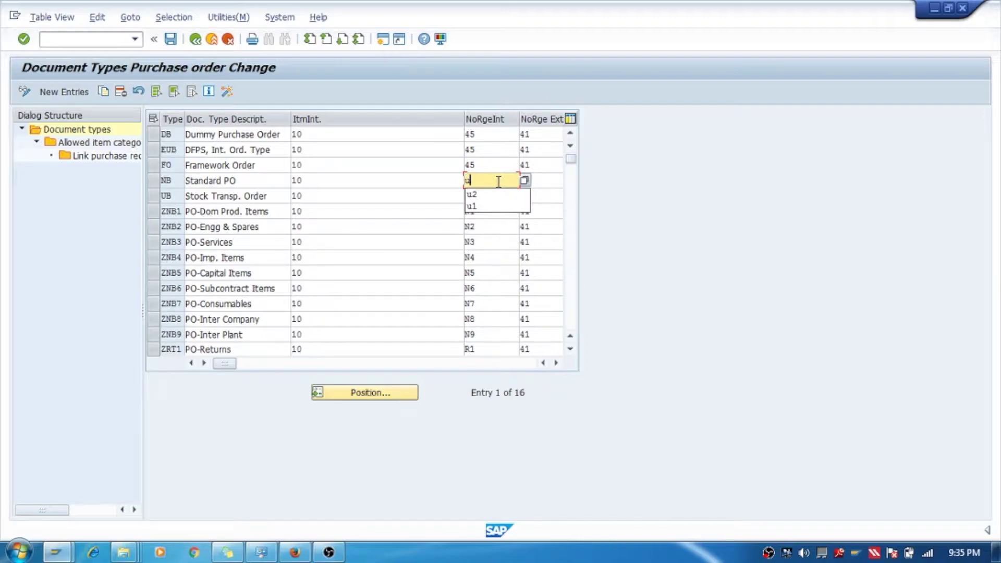
{"action": "type", "text": "2"}
{"action": "left_click", "coordinate": [541, 182]}
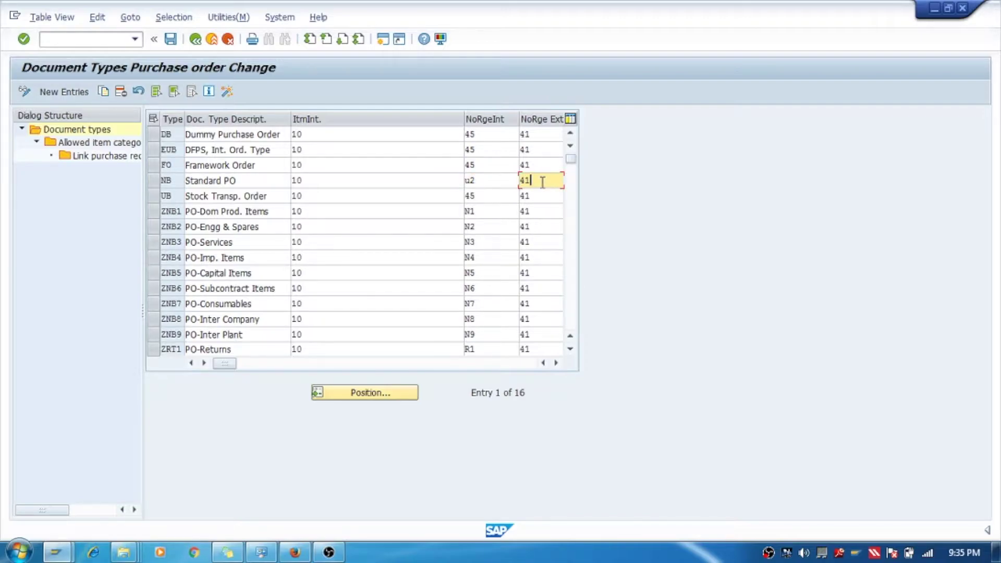
{"action": "key", "text": "BackSpace"}
{"action": "key", "text": "BackSpace"}
{"action": "type", "text": "u"}
{"action": "key", "text": "Return"}
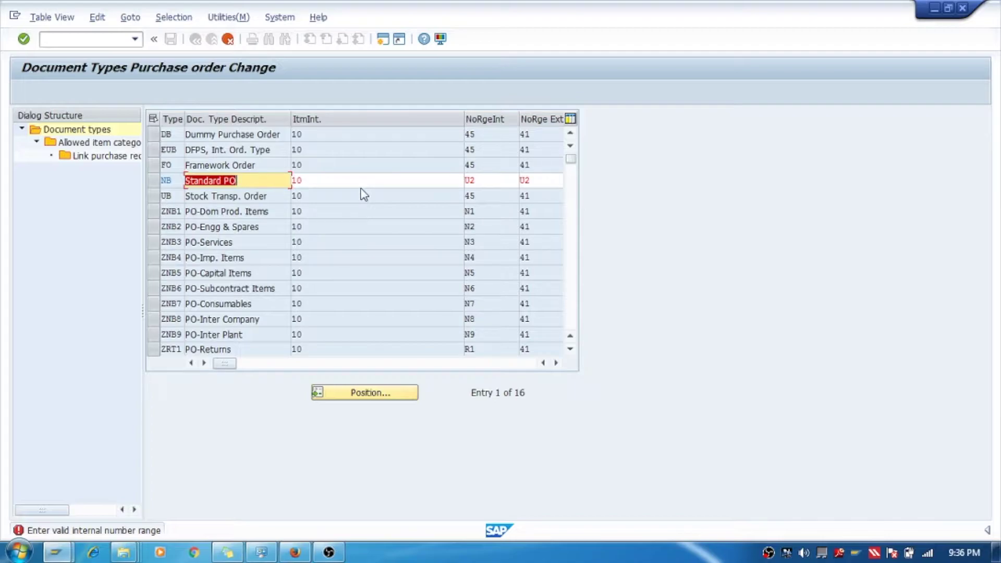
Step: Restore external range 41 and internal range 45 for Standard PO, then cancel the maintenance
{"action": "left_click", "coordinate": [538, 182]}
{"action": "key", "text": "BackSpace"}
{"action": "key", "text": "BackSpace"}
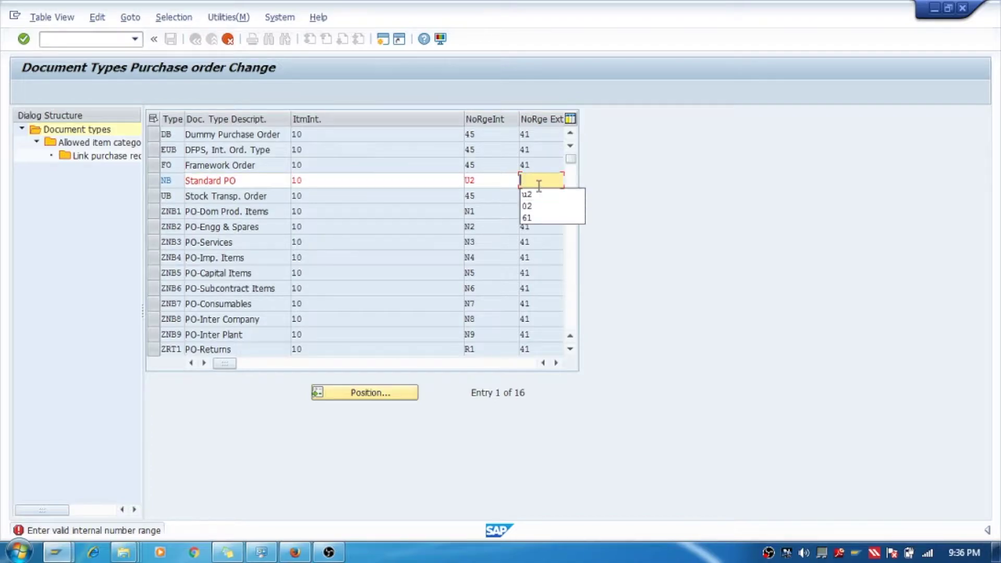
{"action": "type", "text": "41"}
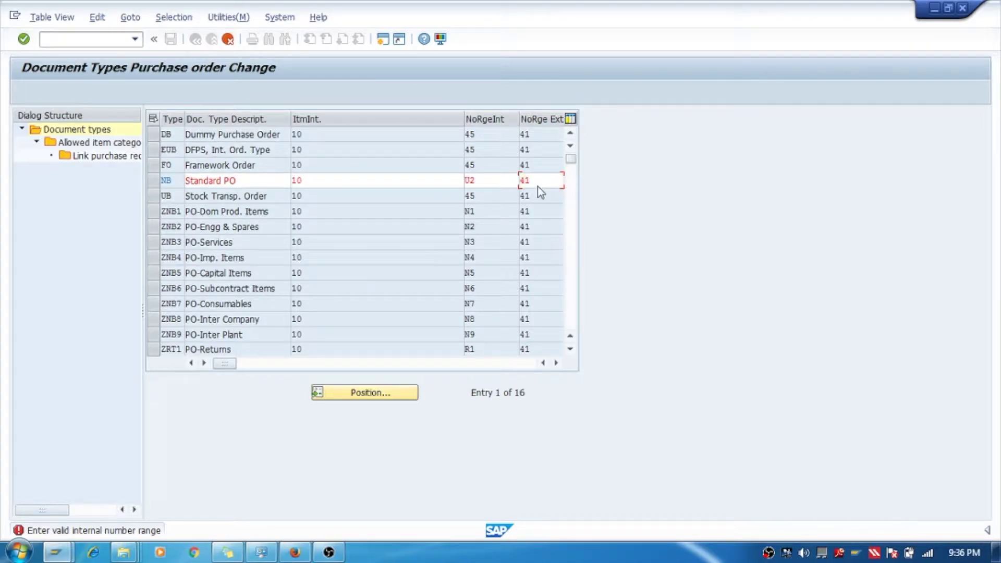
{"action": "key", "text": "Return"}
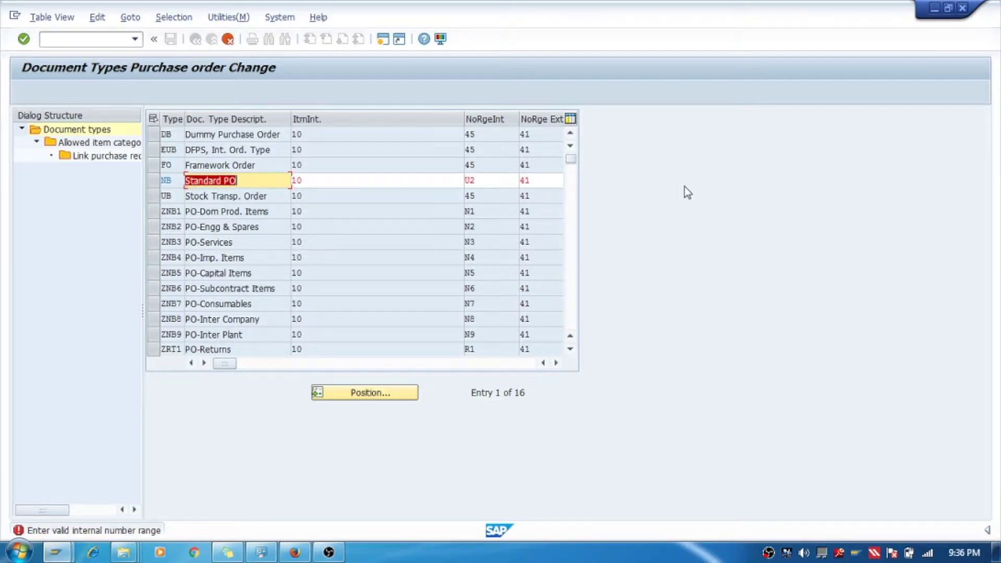
{"action": "left_click", "coordinate": [490, 183]}
{"action": "key", "text": "BackSpace"}
{"action": "key", "text": "BackSpace"}
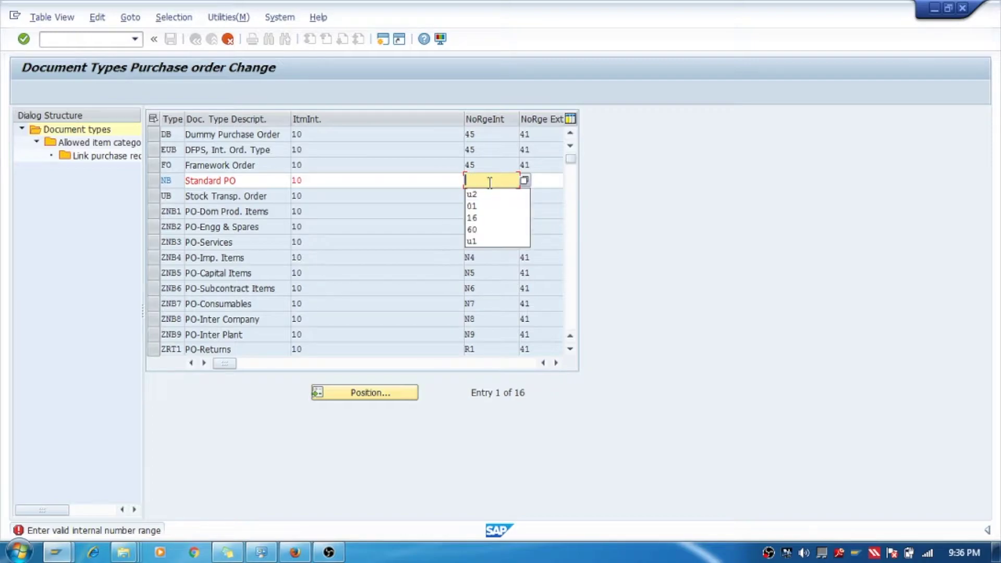
{"action": "type", "text": "45"}
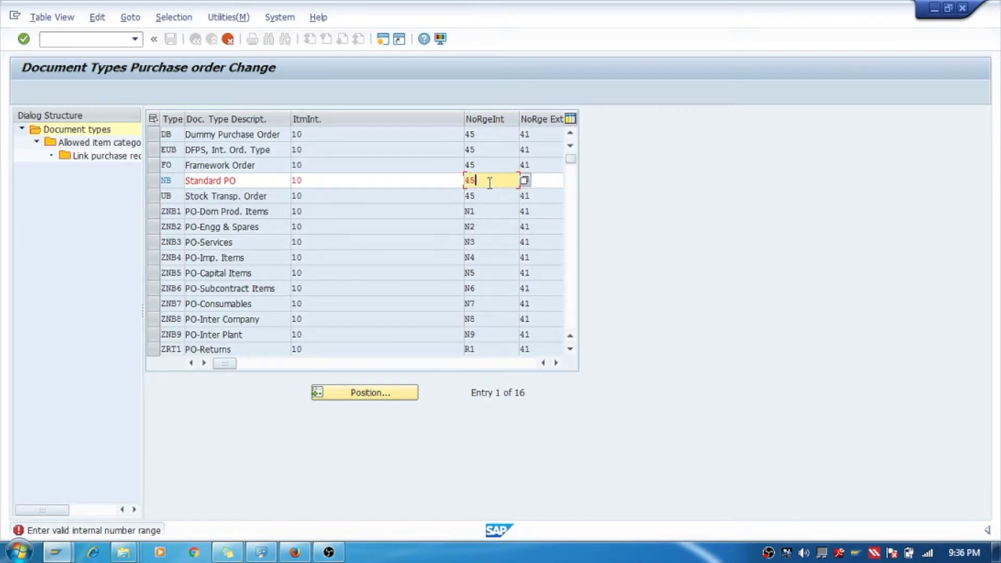
{"action": "key", "text": "Return"}
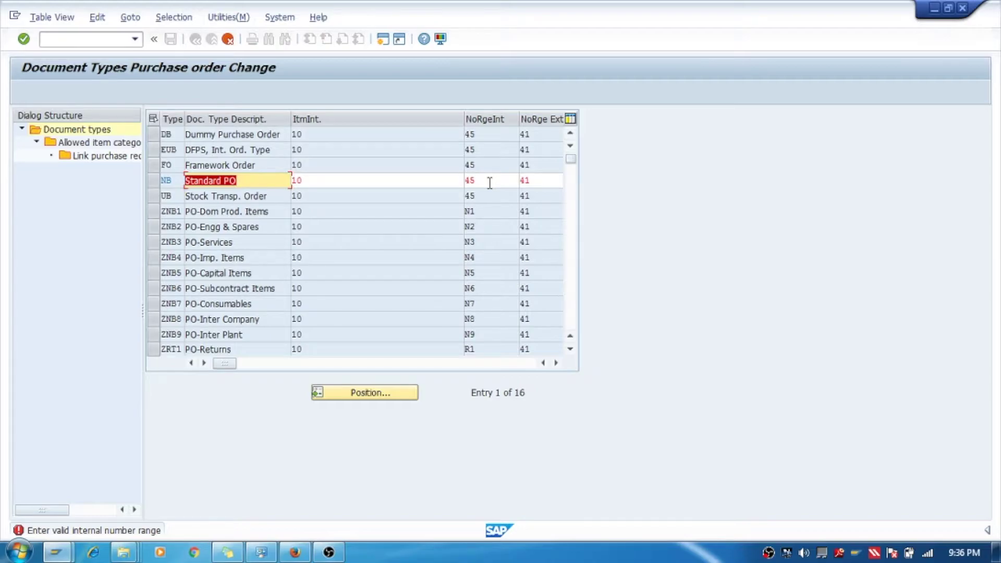
{"action": "left_click", "coordinate": [229, 40]}
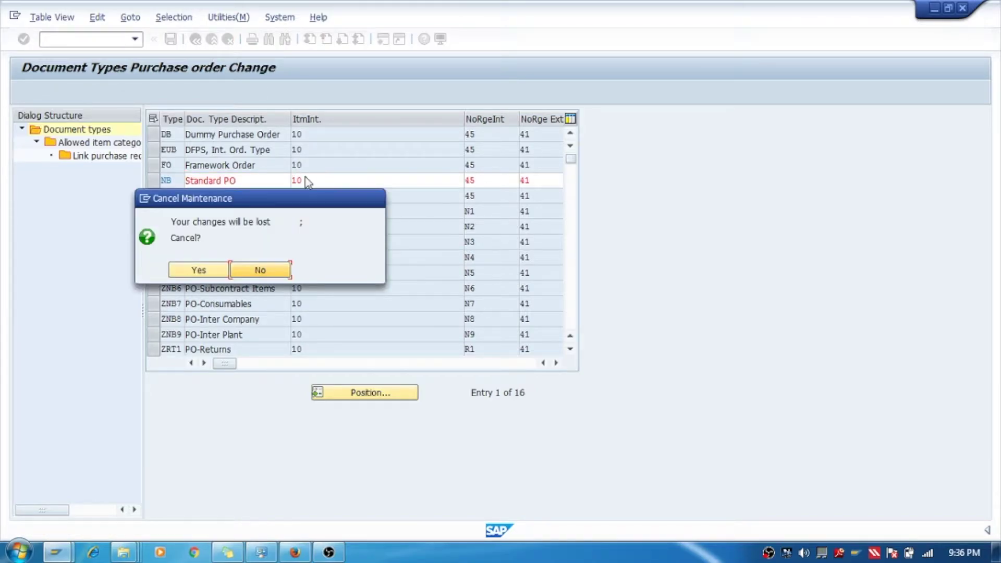
Step: Discard the changes, then try U3 as Standard PO's internal number range, which is also rejected
{"action": "left_click", "coordinate": [198, 269]}
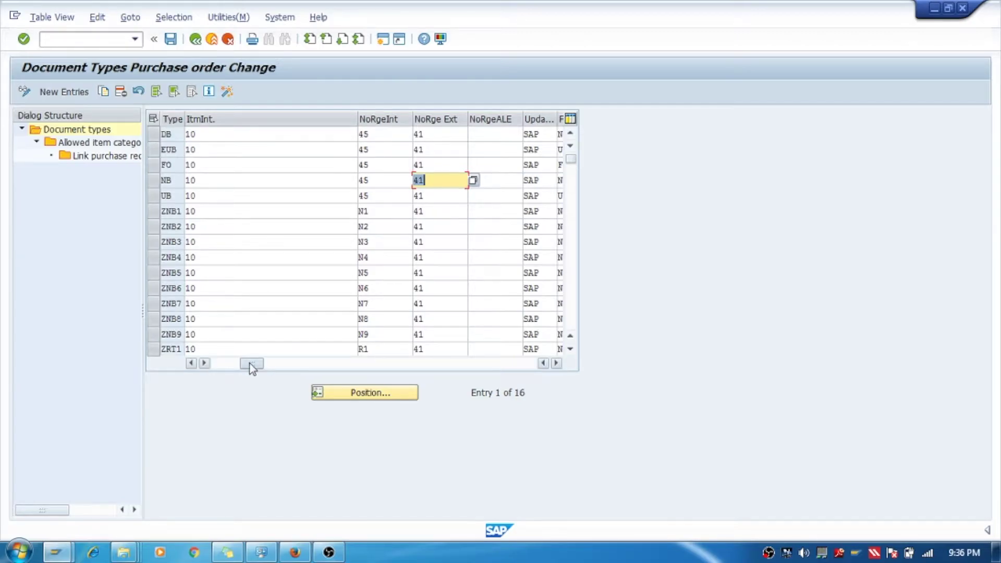
{"action": "left_click_drag", "start_coordinate": [249, 363], "coordinate": [186, 363]}
{"action": "left_click", "coordinate": [498, 174]}
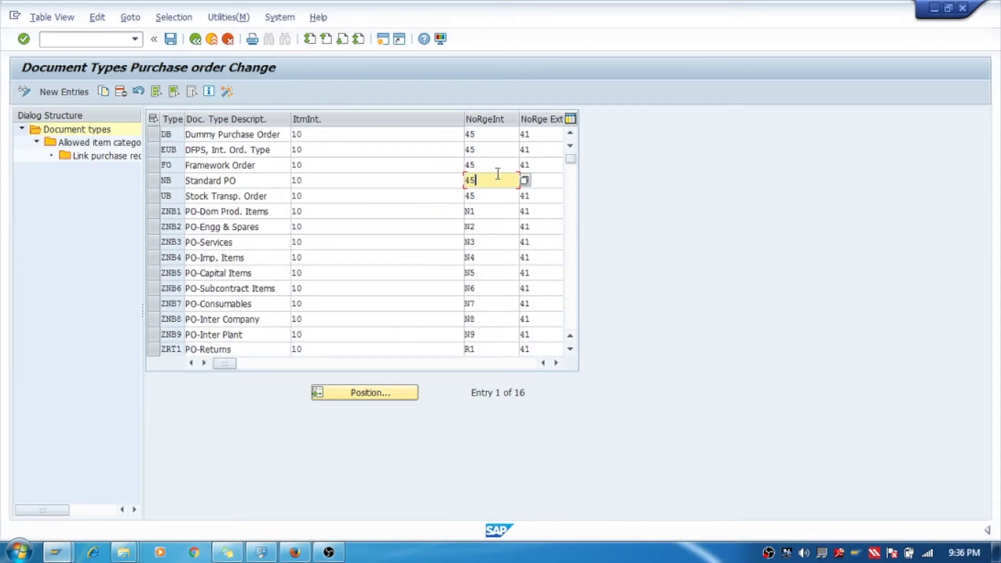
{"action": "key", "text": "BackSpace"}
{"action": "key", "text": "BackSpace"}
{"action": "type", "text": "u3"}
{"action": "key", "text": "Return"}
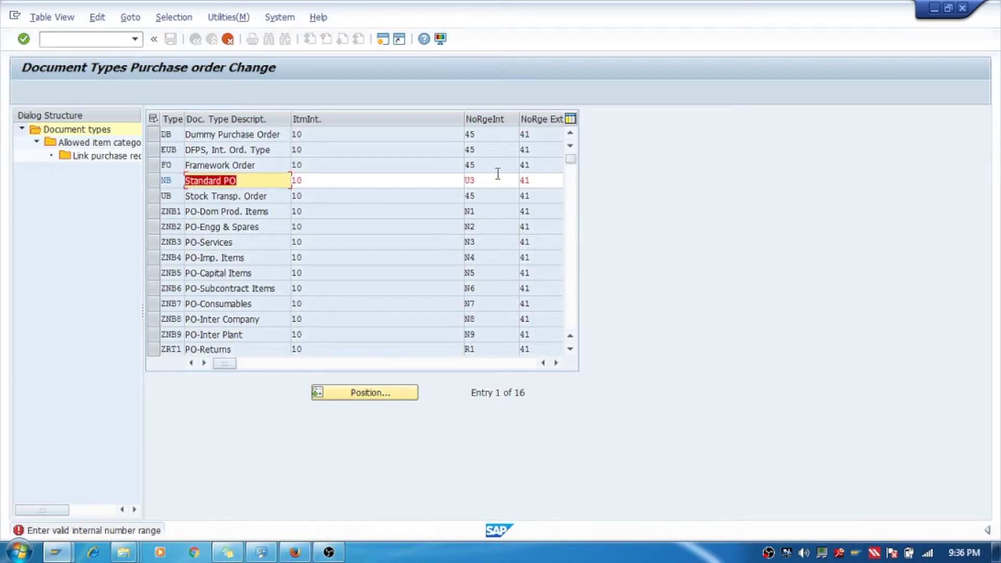
Step: Cancel and discard the U3 entry, go back and execute Define Number Ranges
{"action": "left_click", "coordinate": [228, 38]}
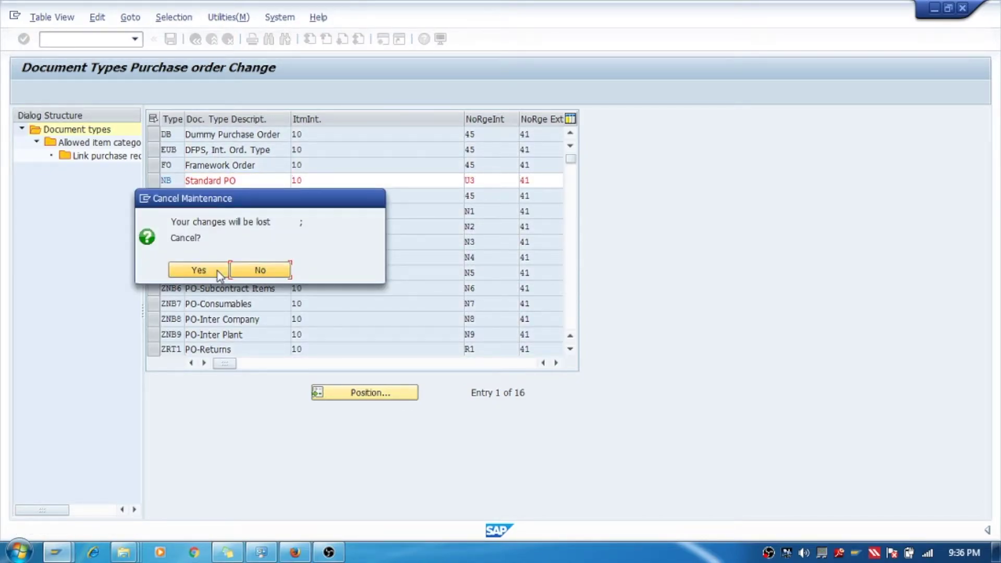
{"action": "left_click", "coordinate": [199, 270]}
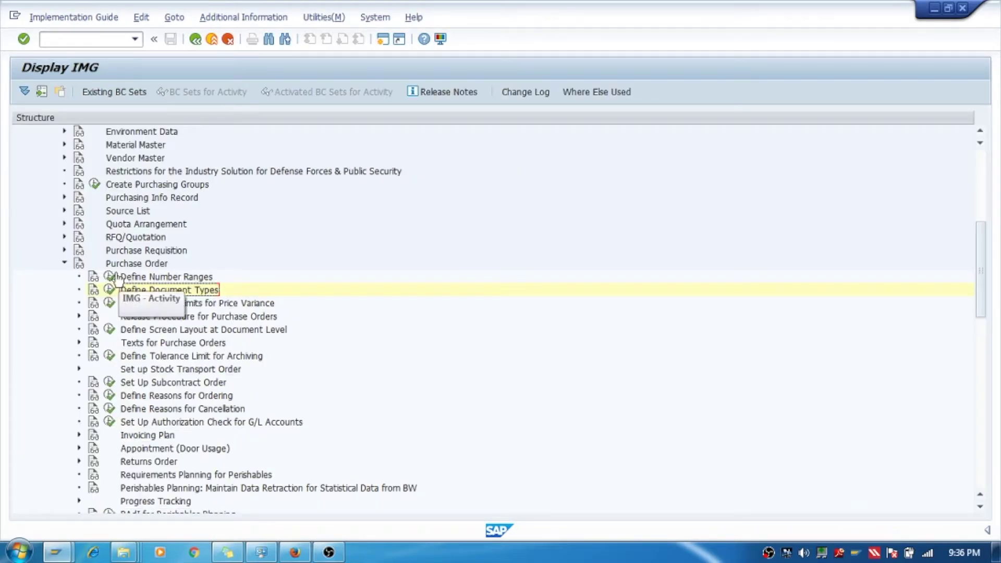
{"action": "left_click", "coordinate": [106, 275]}
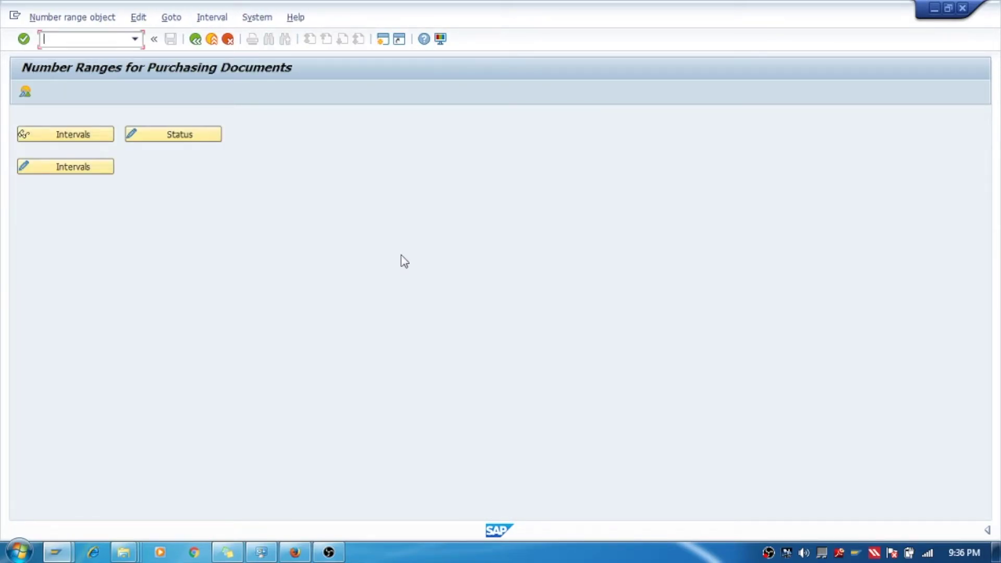
Step: Display the intervals, scroll down to confirm U2 exists, and go back
{"action": "left_click", "coordinate": [85, 138]}
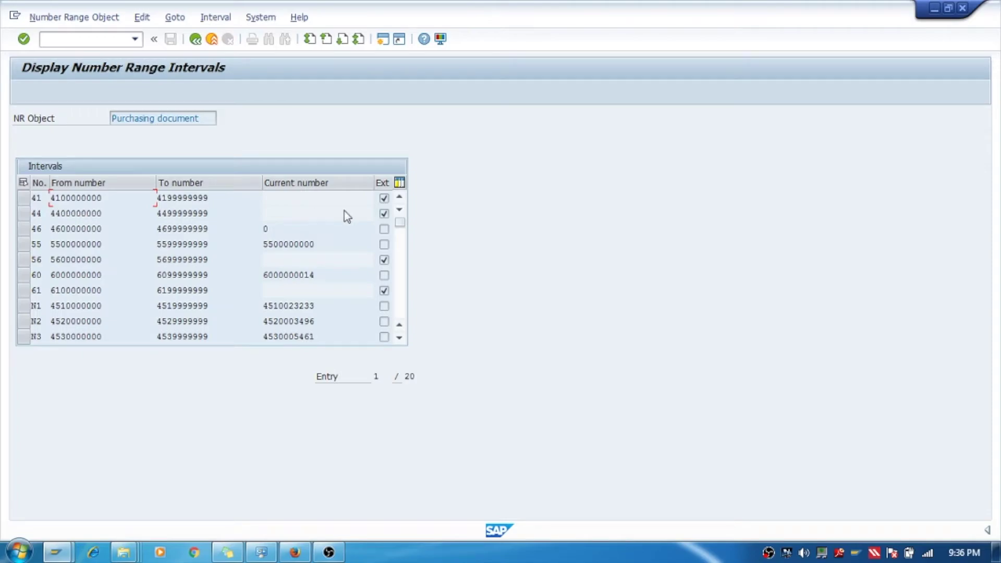
{"action": "left_click_drag", "start_coordinate": [399, 235], "coordinate": [400, 297]}
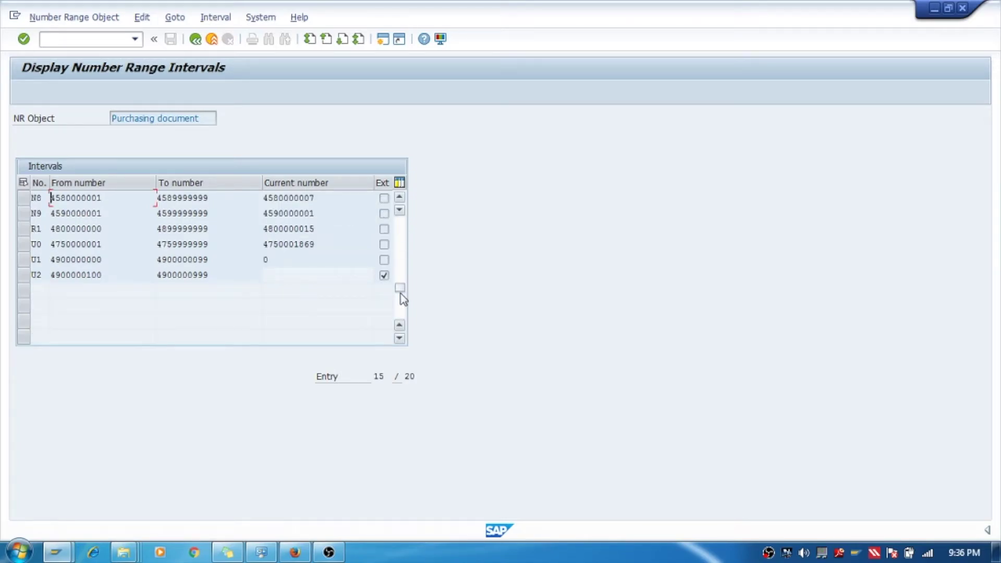
{"action": "left_click", "coordinate": [195, 39]}
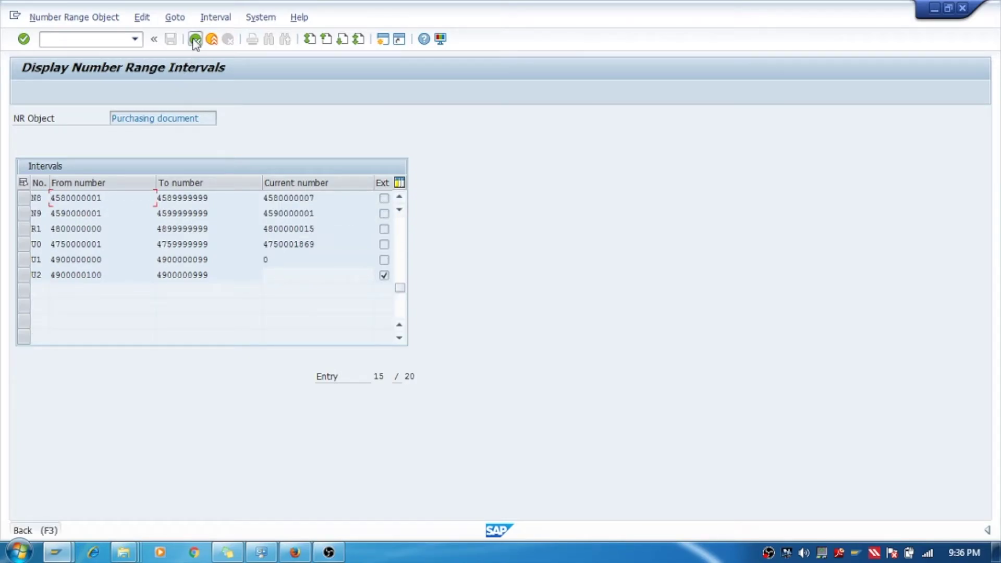
Step: Open the intervals in change mode, save them, acknowledge the transport notice and go back
{"action": "left_click", "coordinate": [74, 168]}
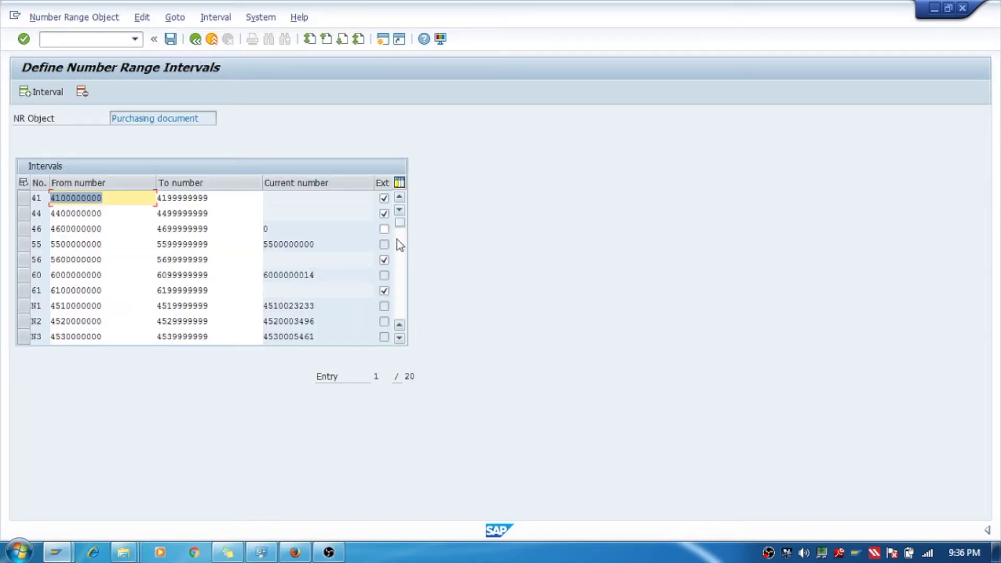
{"action": "left_click_drag", "start_coordinate": [399, 227], "coordinate": [400, 297]}
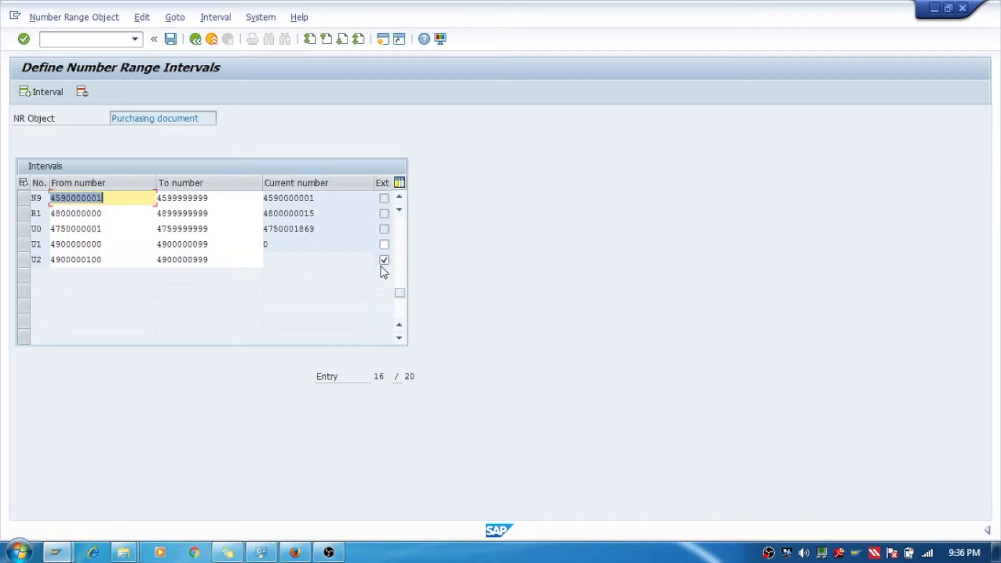
{"action": "left_click", "coordinate": [169, 39]}
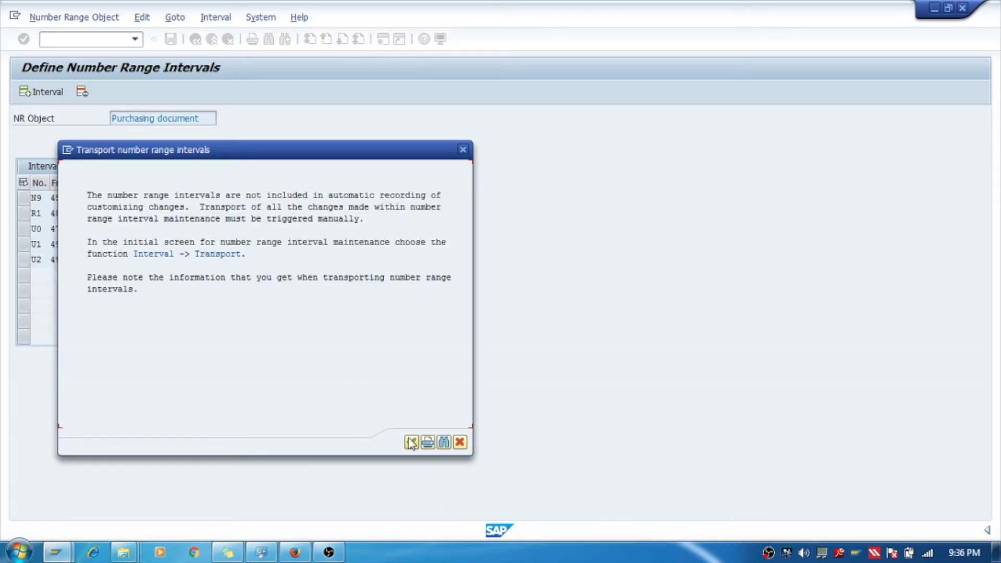
{"action": "left_click", "coordinate": [410, 443]}
{"action": "left_click", "coordinate": [195, 38]}
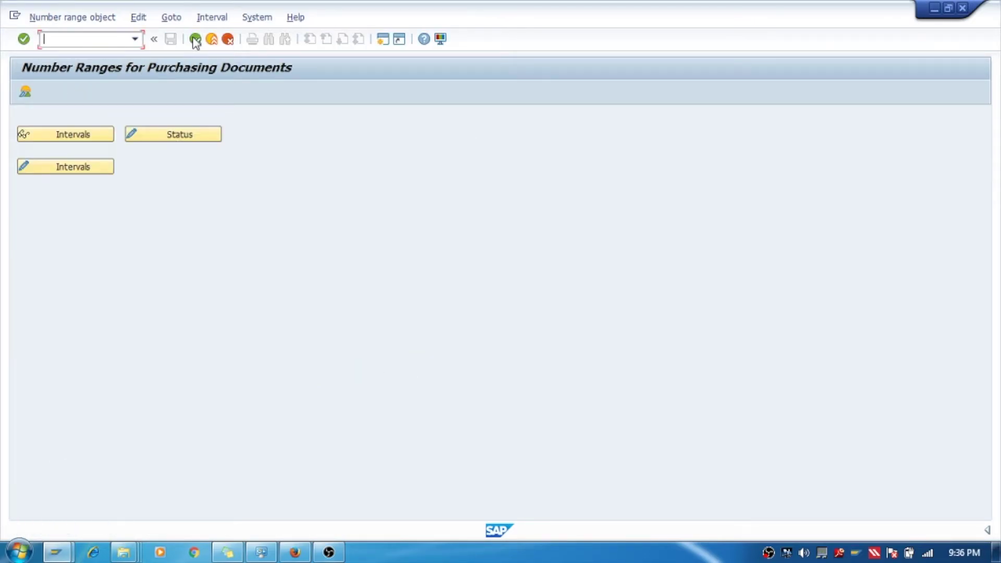
Step: In Define Document Types, change ZUB1 Stock Transport Order's internal number range from U0 to U2 and save
{"action": "left_click", "coordinate": [196, 41]}
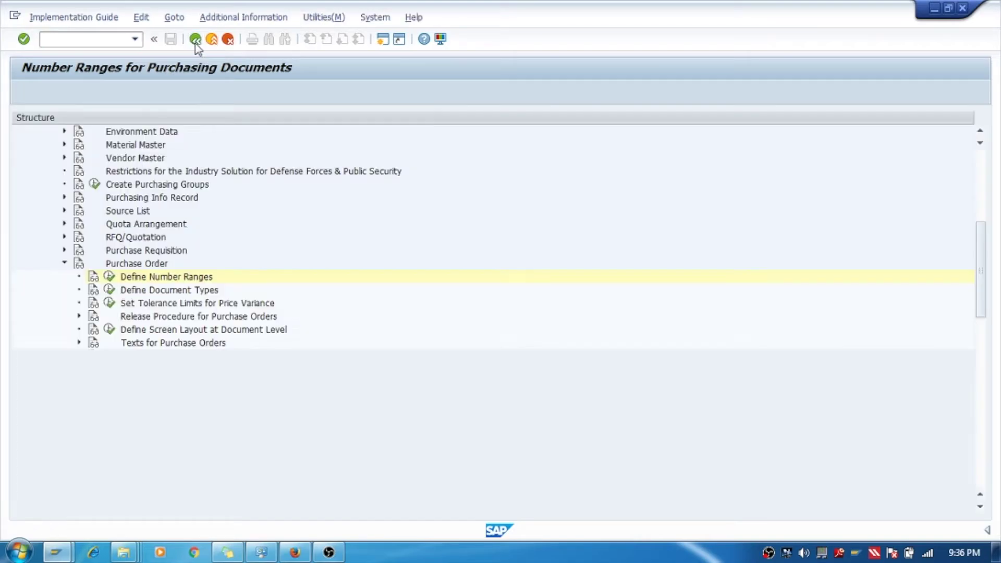
{"action": "left_click", "coordinate": [110, 290]}
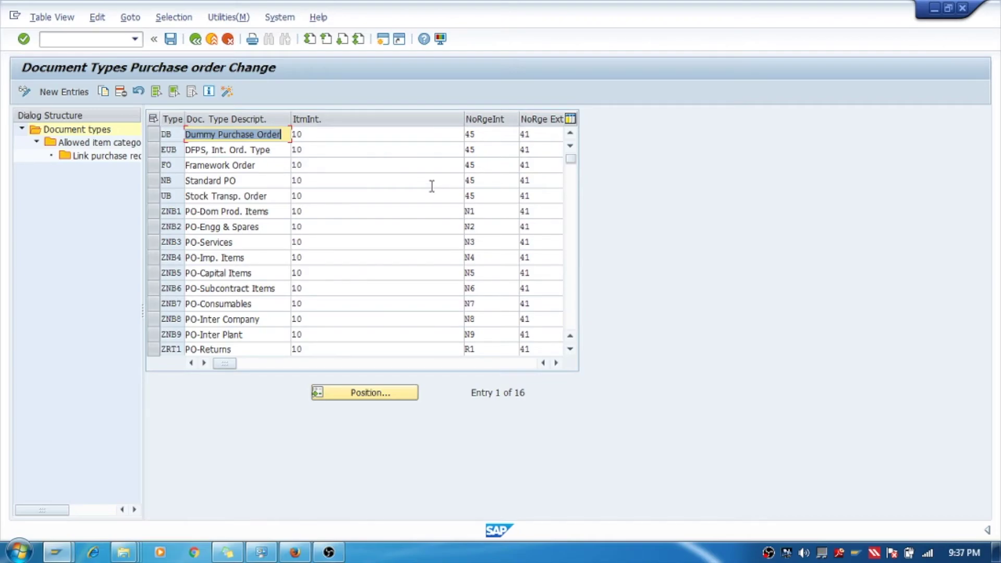
{"action": "scroll", "coordinate": [469, 303], "scroll_direction": "down", "scroll_amount": 1}
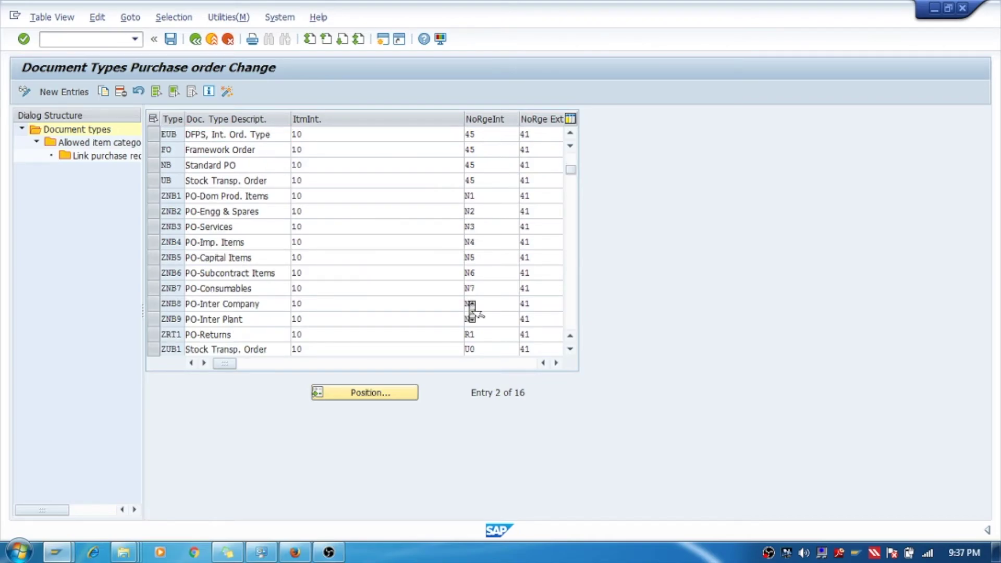
{"action": "scroll", "coordinate": [470, 303], "scroll_direction": "down", "scroll_amount": 1}
{"action": "left_click", "coordinate": [503, 331]}
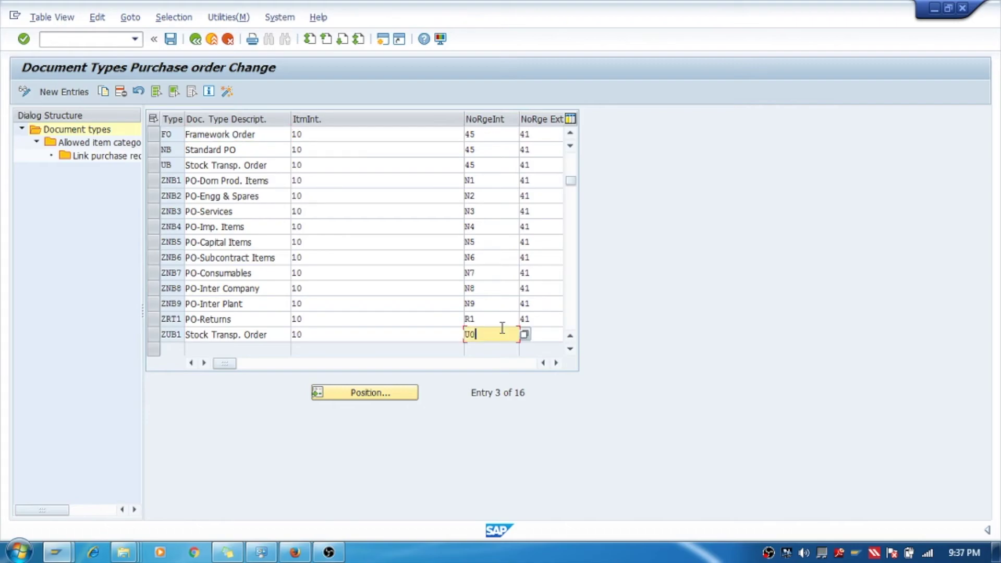
{"action": "key", "text": "BackSpace"}
{"action": "key", "text": "BackSpace"}
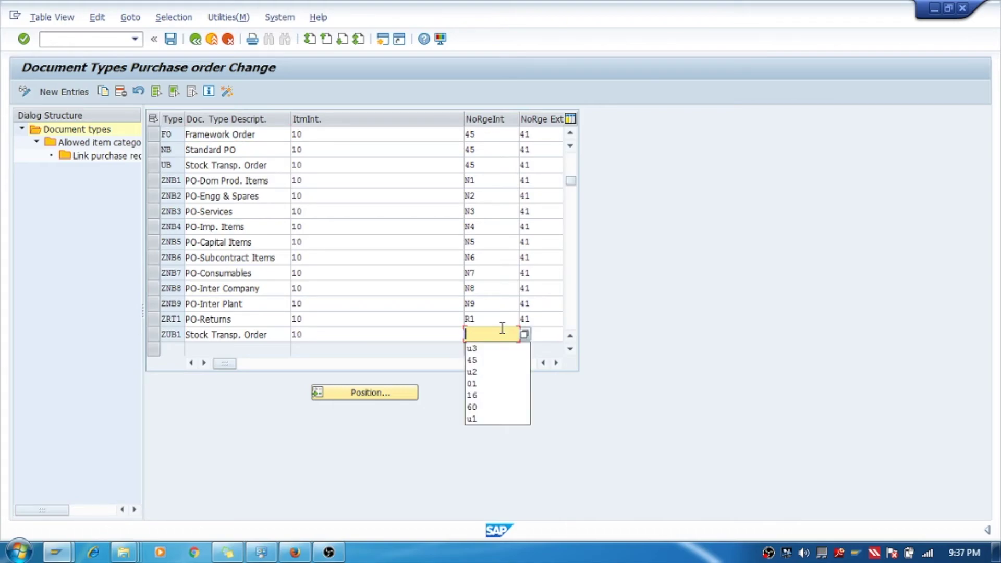
{"action": "type", "text": "u2"}
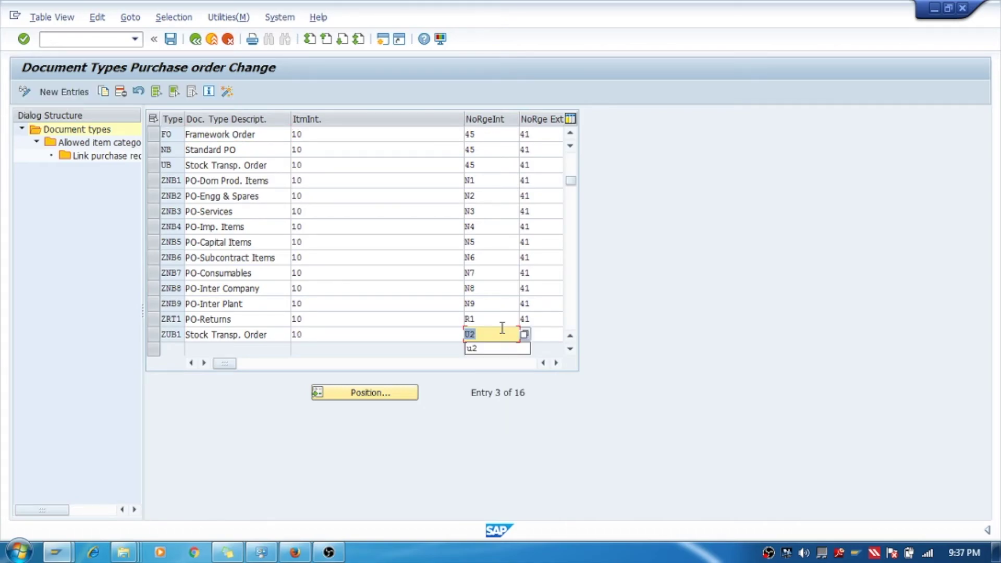
{"action": "left_click", "coordinate": [172, 41]}
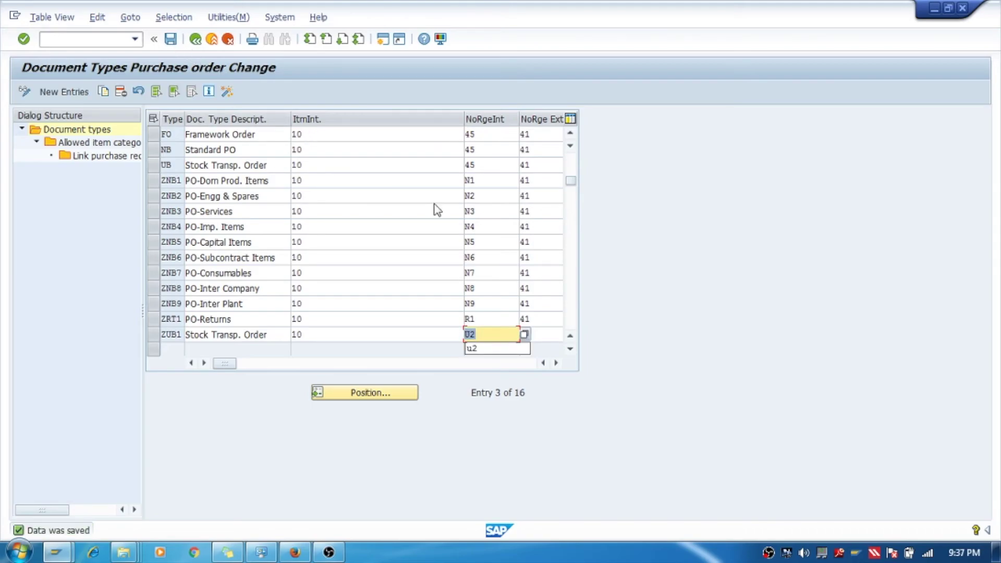
{"action": "left_click", "coordinate": [622, 262]}
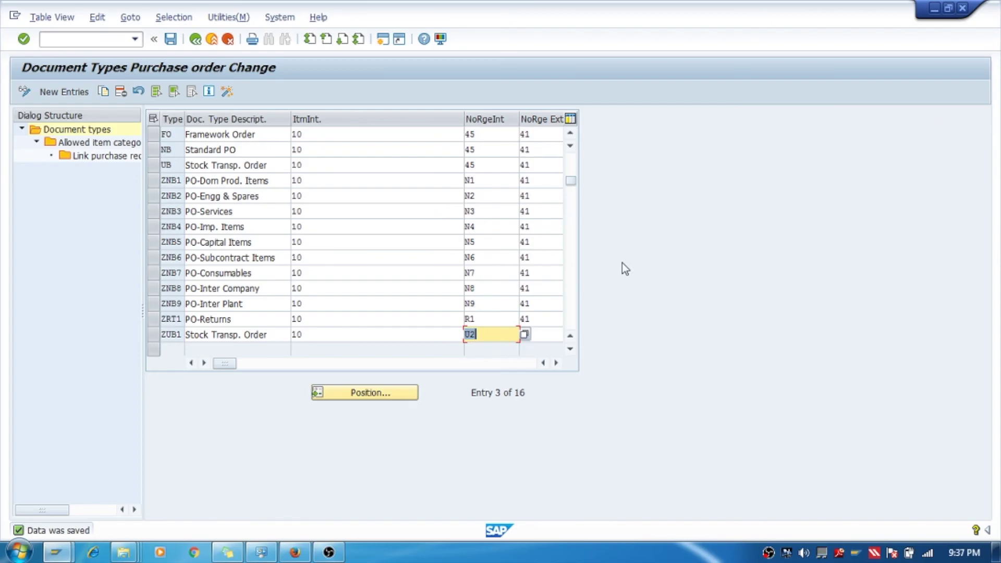